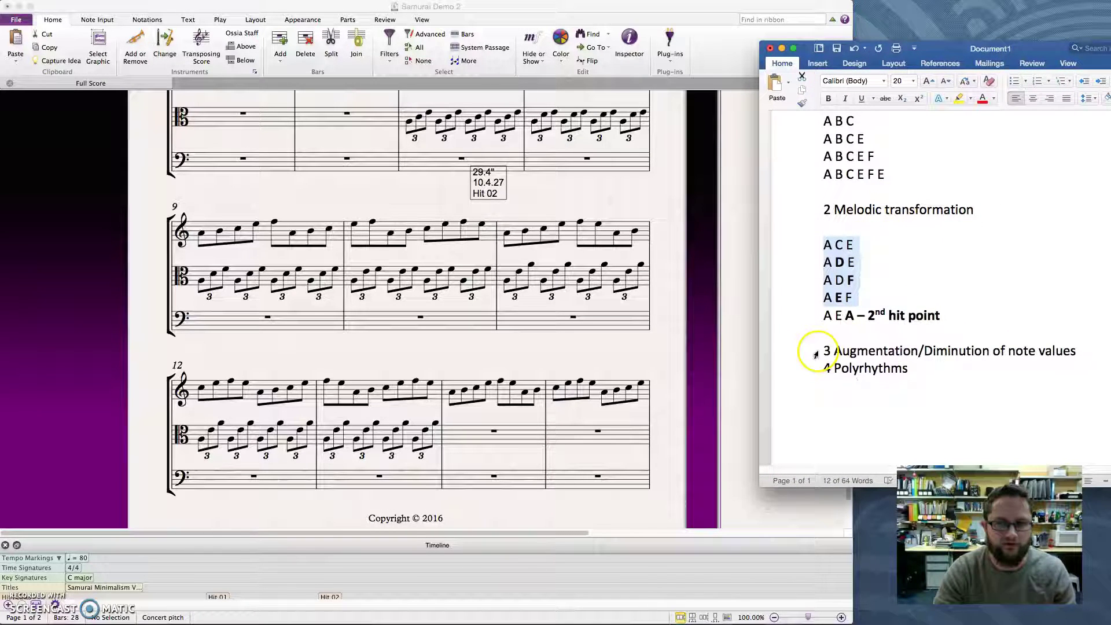
Step: Insert two blank lines below the heading "3 Augmentation/Diminution of note values" in the notes document
{"action": "left_click", "coordinate": [1081, 351]}
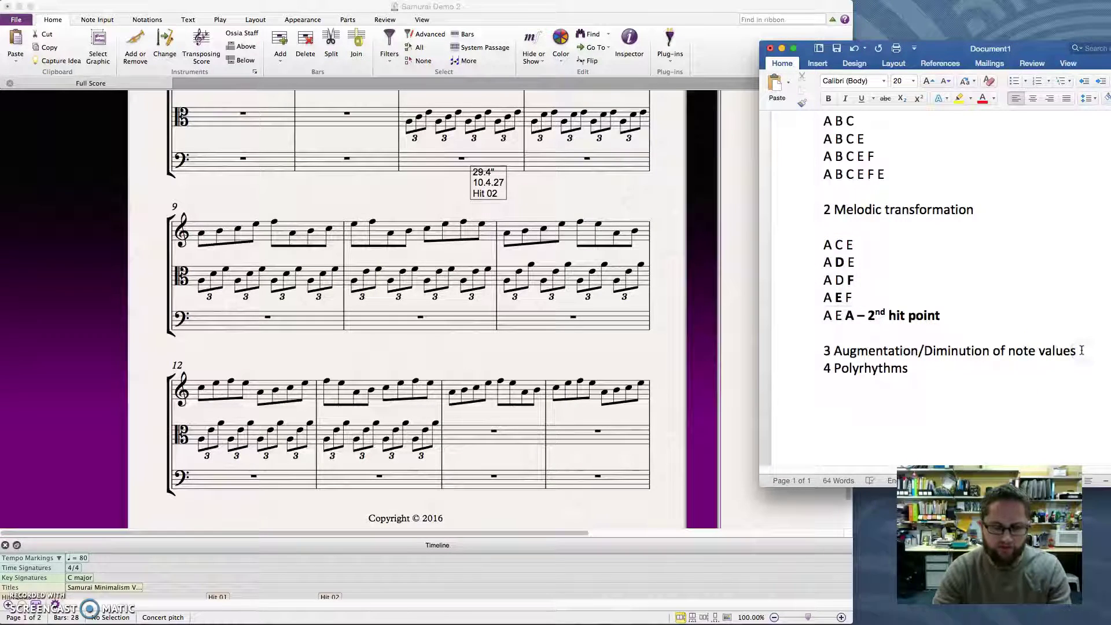
{"action": "key", "text": "Return"}
{"action": "key", "text": "Return"}
{"action": "left_click", "coordinate": [833, 351]}
{"action": "left_click_drag", "start_coordinate": [822, 351], "coordinate": [1088, 351]}
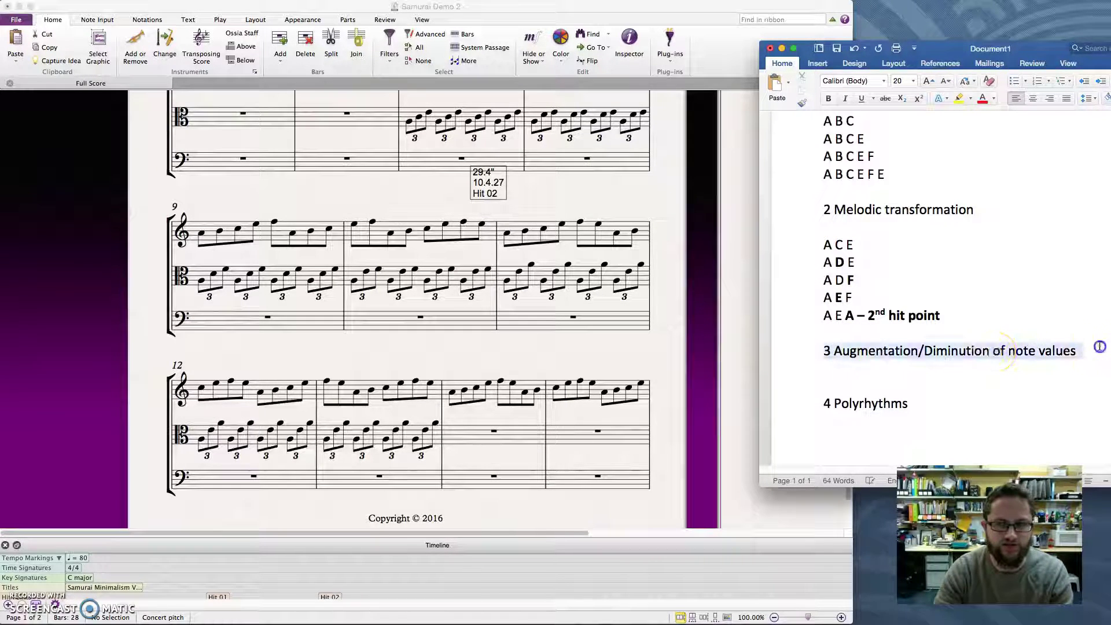
{"action": "left_click", "coordinate": [846, 351]}
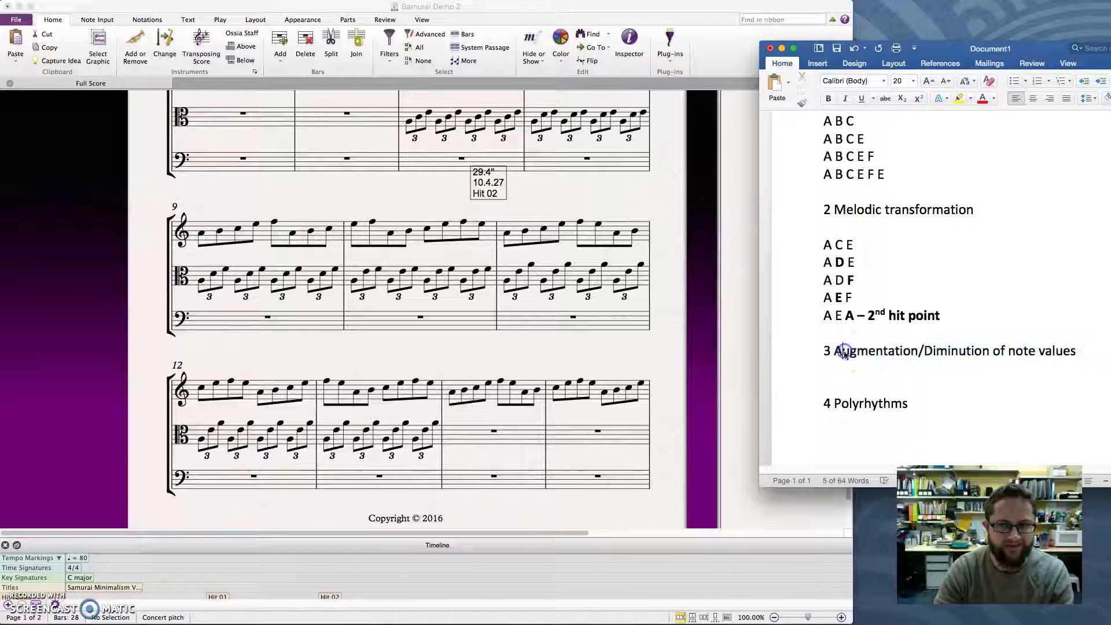
Step: Make the letters "Augment" in Augmentation and "Dimin" in Diminution bold in the third heading
{"action": "left_click_drag", "start_coordinate": [844, 350], "coordinate": [920, 359]}
{"action": "key", "text": "super+b"}
{"action": "left_click", "coordinate": [943, 352]}
{"action": "left_click_drag", "start_coordinate": [944, 351], "coordinate": [962, 351]}
{"action": "left_click", "coordinate": [951, 353]}
{"action": "key", "text": "super+b"}
Step: Add the line "Crotchet – quaver – semiquaver" directly below the third heading
{"action": "left_click", "coordinate": [1012, 350]}
{"action": "left_click", "coordinate": [1081, 351]}
{"action": "key", "text": "Return"}
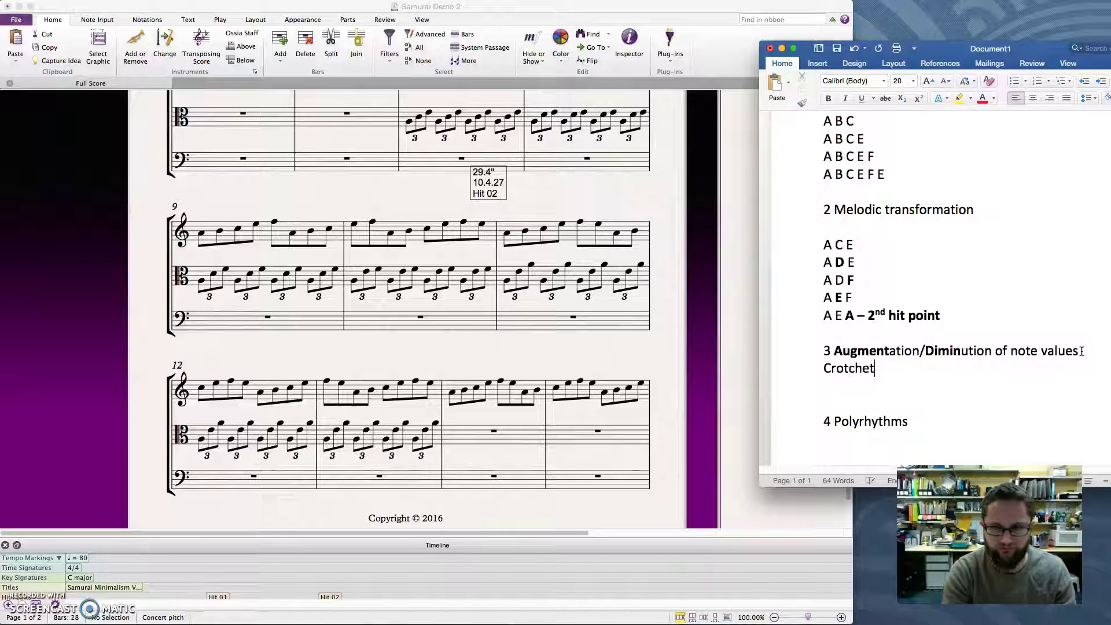
{"action": "type", "text": "Crotchet - quaver"}
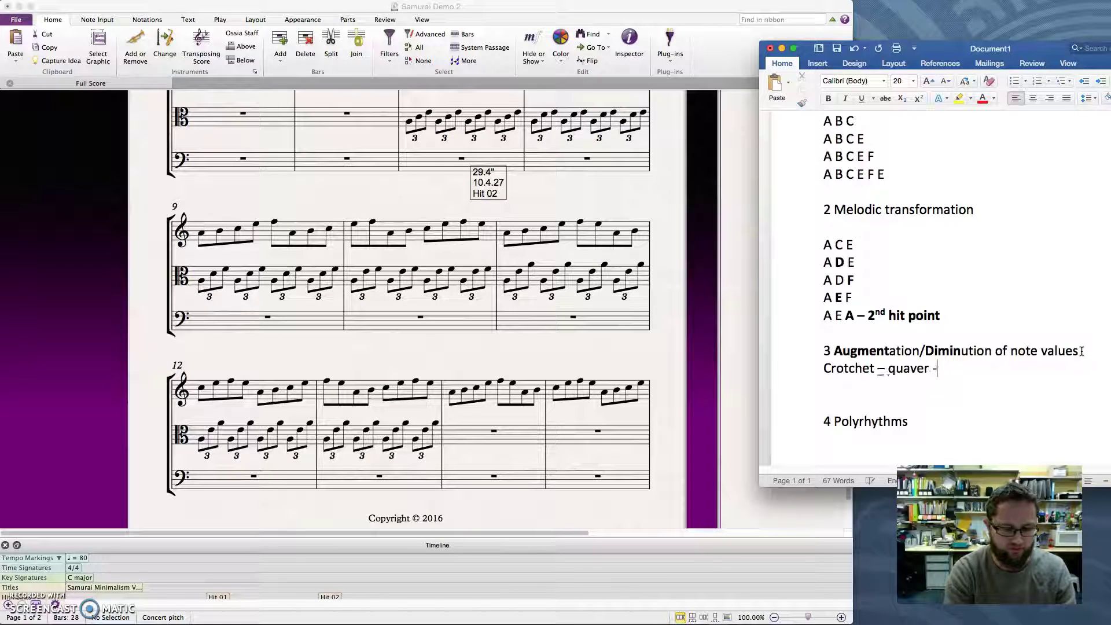
{"action": "type", "text": " - semiquaver"}
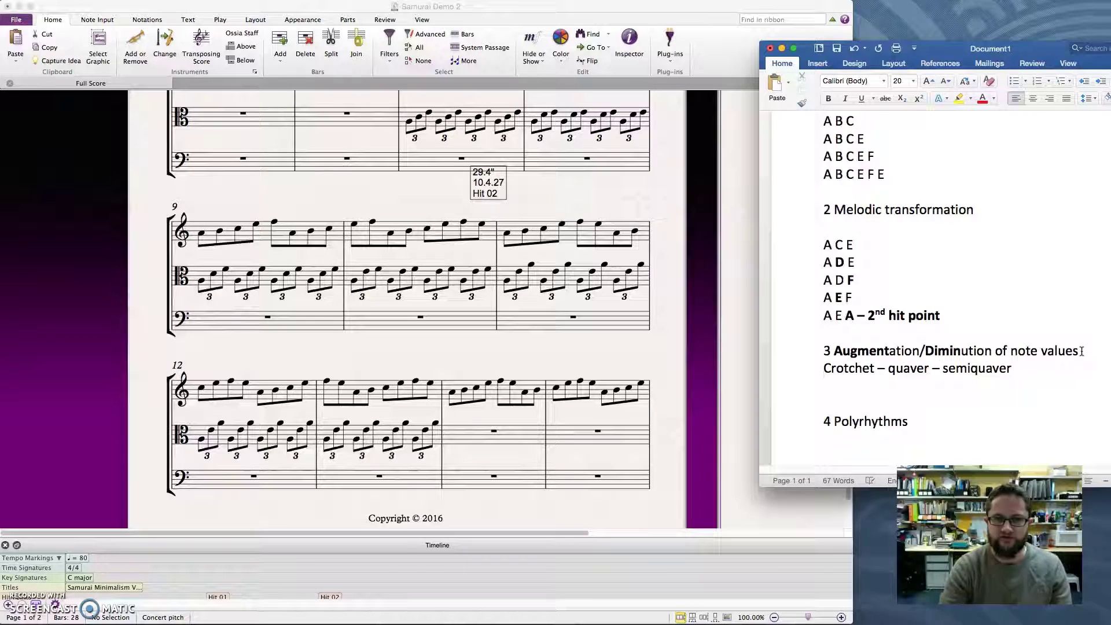
Step: Insert "Semibreve – Minim – " in front of "Crotchet" at the start of the note value line
{"action": "left_click", "coordinate": [823, 369]}
{"action": "type", "text": "Semibrev"}
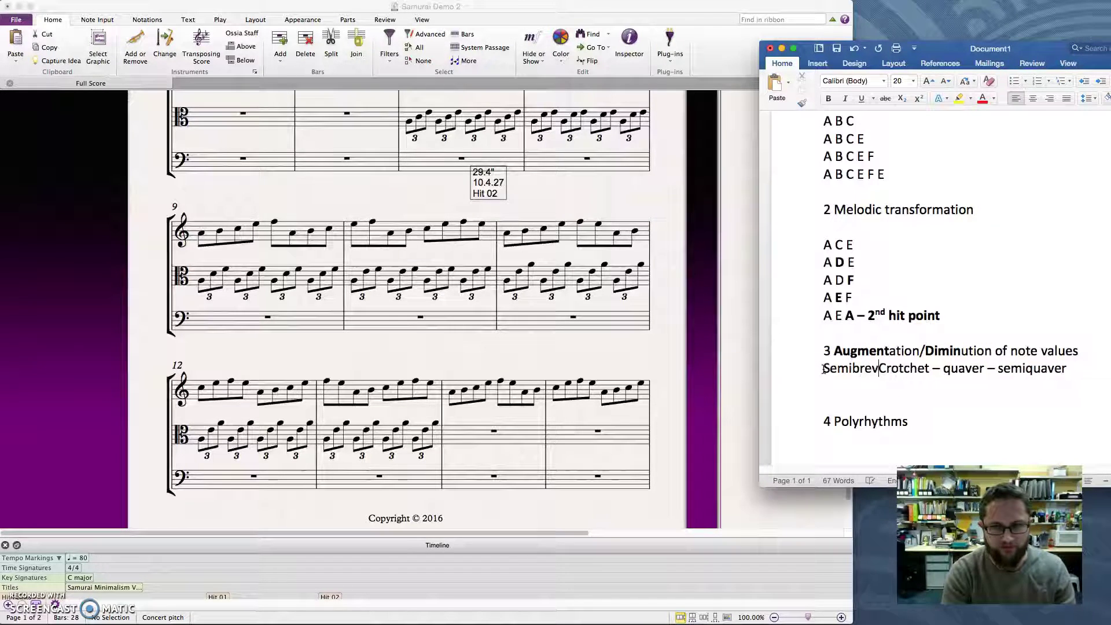
{"action": "type", "text": "e - M"}
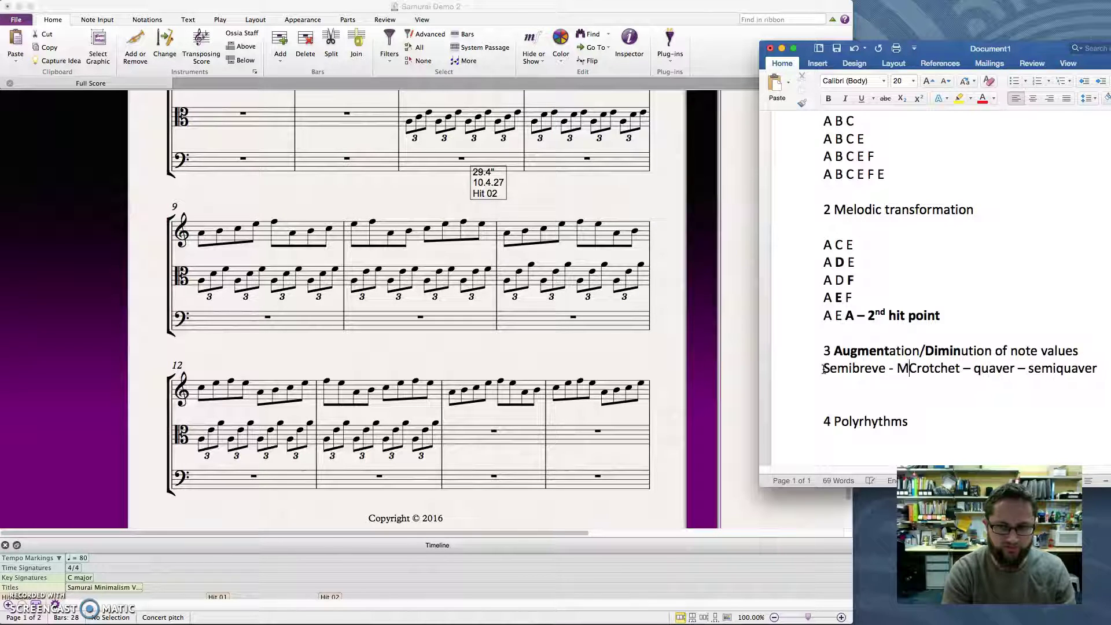
{"action": "type", "text": "inim"}
{"action": "type", "text": " -"}
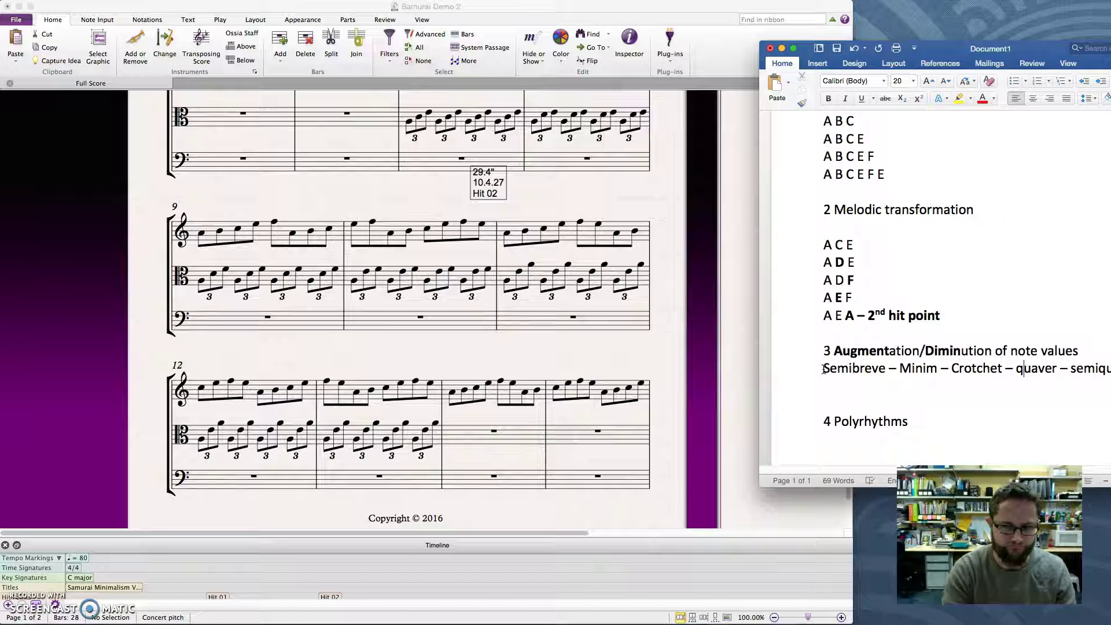
Step: Capitalise "Quaver" and "Semiquaver" in the note value line, moving the document window so the whole line is visible
{"action": "key", "text": "BackSpace"}
{"action": "type", "text": "Q"}
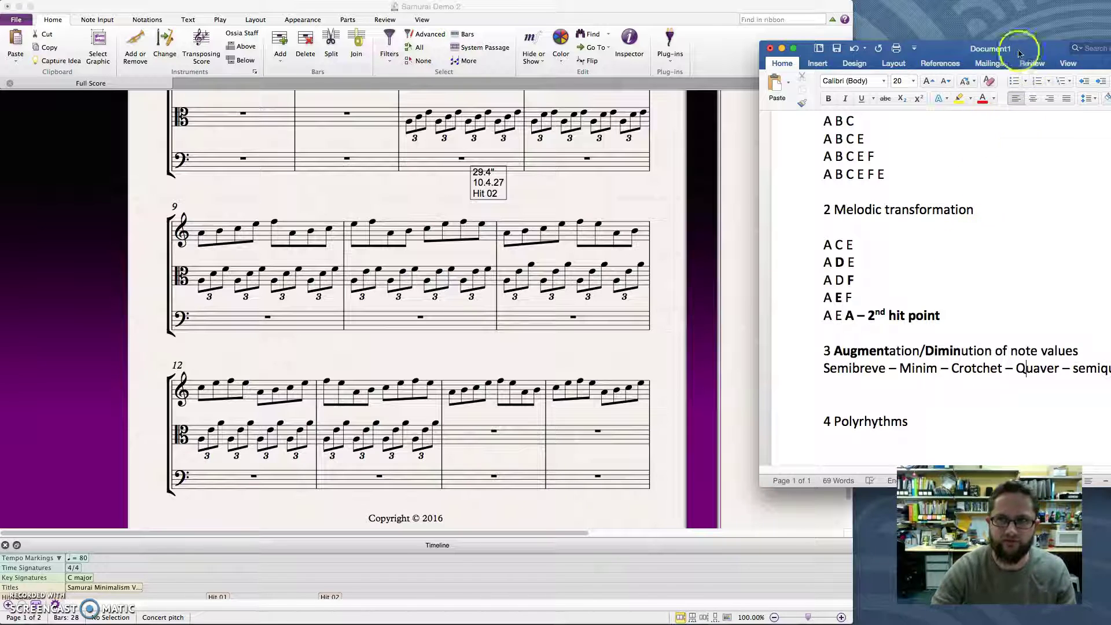
{"action": "left_click_drag", "start_coordinate": [1010, 48], "coordinate": [849, 29]}
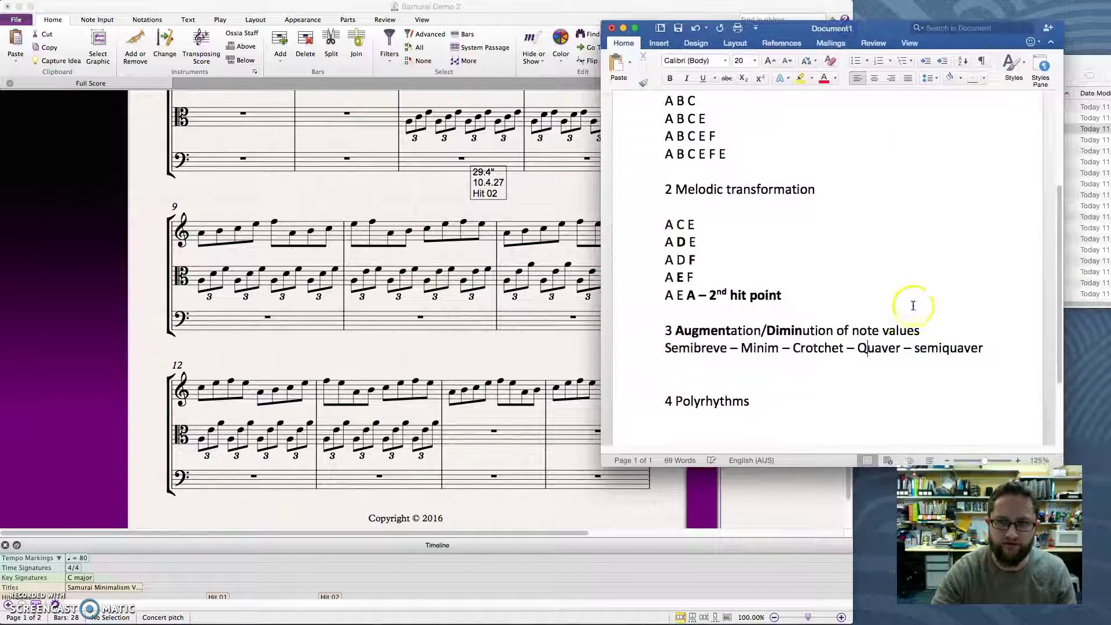
{"action": "left_click", "coordinate": [919, 348]}
{"action": "key", "text": "BackSpace"}
{"action": "type", "text": "S"}
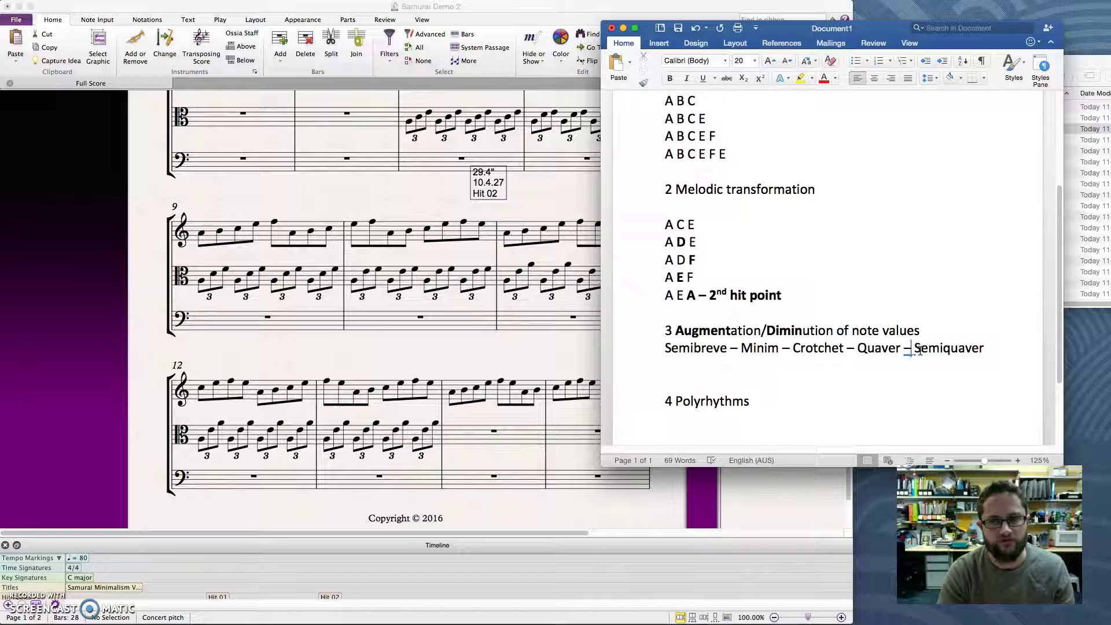
Step: Insert "Quaver Triplet – " before "Semiquaver" in the note value line
{"action": "left_click", "coordinate": [915, 349]}
{"action": "type", "text": "Quaver Tr"}
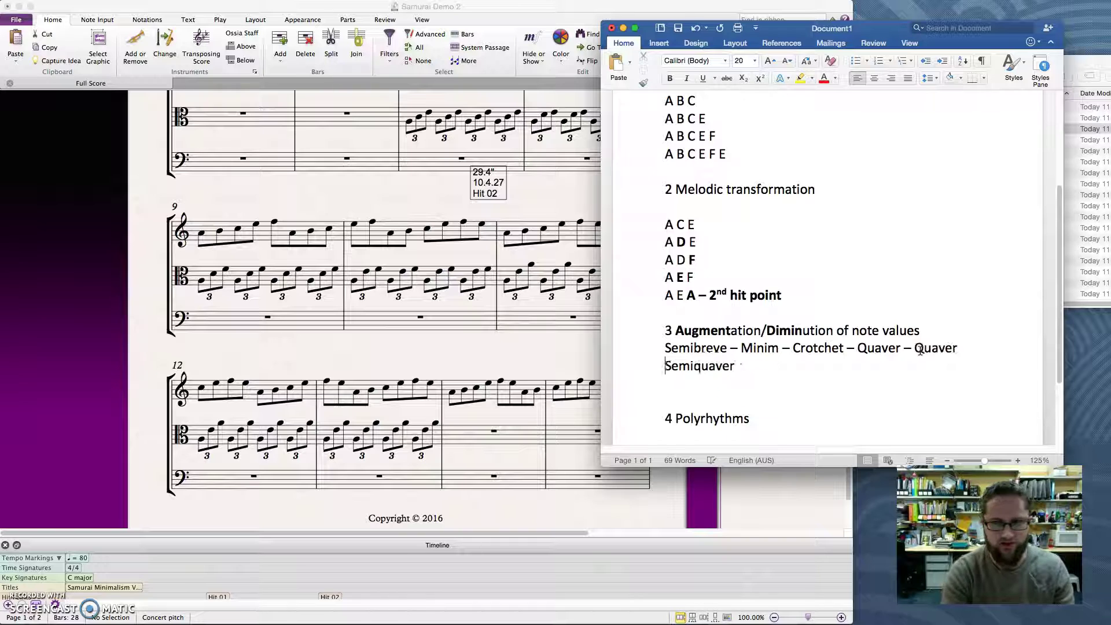
{"action": "type", "text": "iplet "}
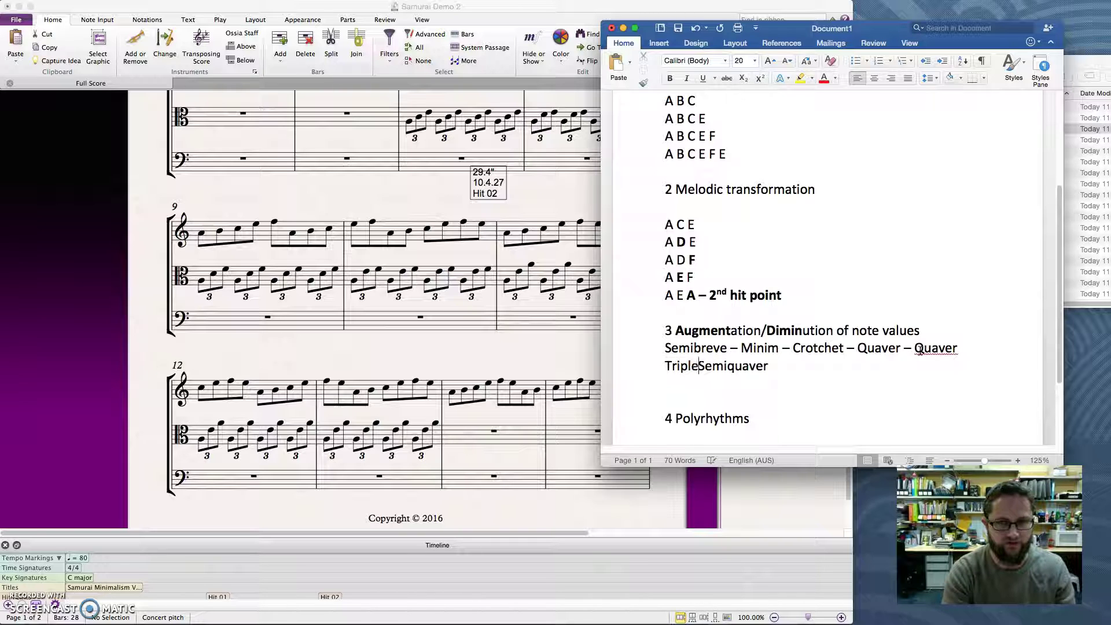
{"action": "type", "text": "- "}
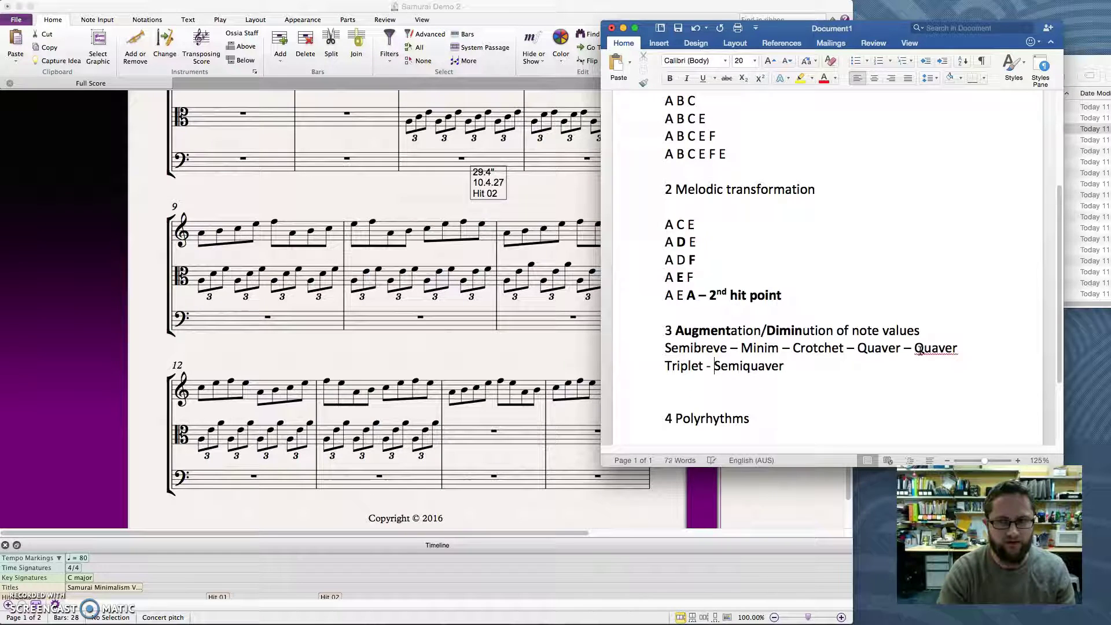
{"action": "type", "text": "a"}
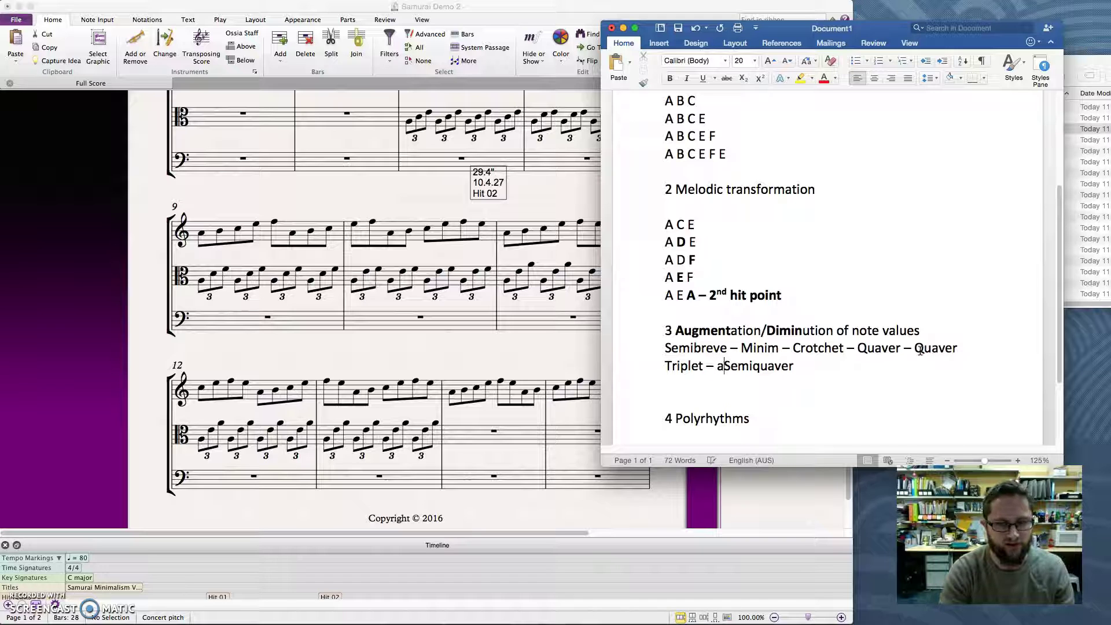
{"action": "key", "text": "BackSpace"}
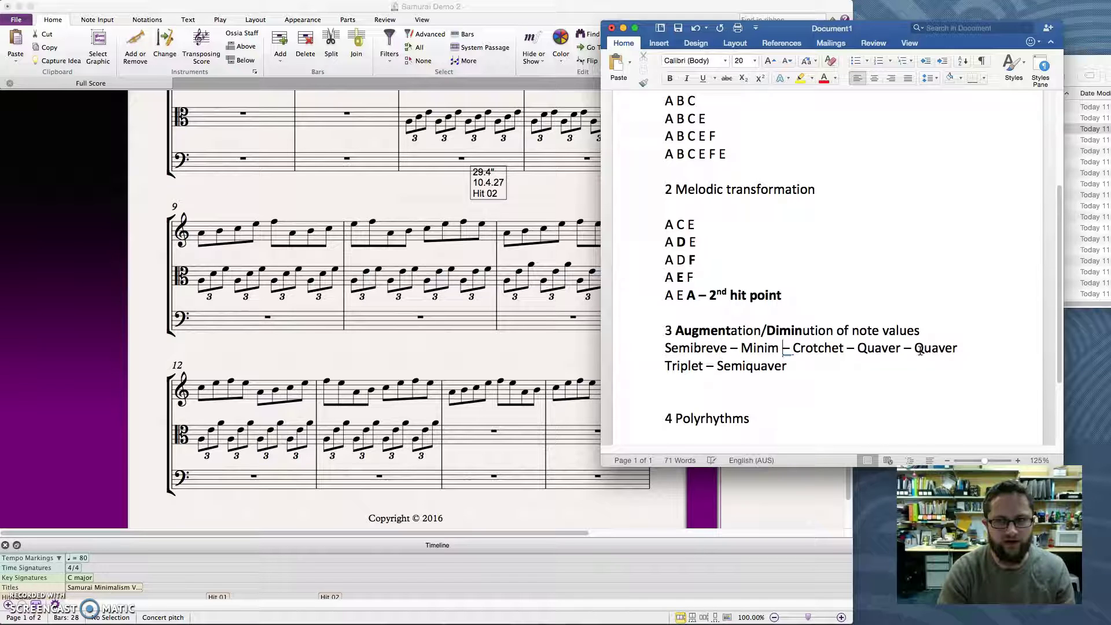
{"action": "key", "text": "alt+Right"}
{"action": "key", "text": "alt+Right"}
{"action": "type", "text": "Crotchet "}
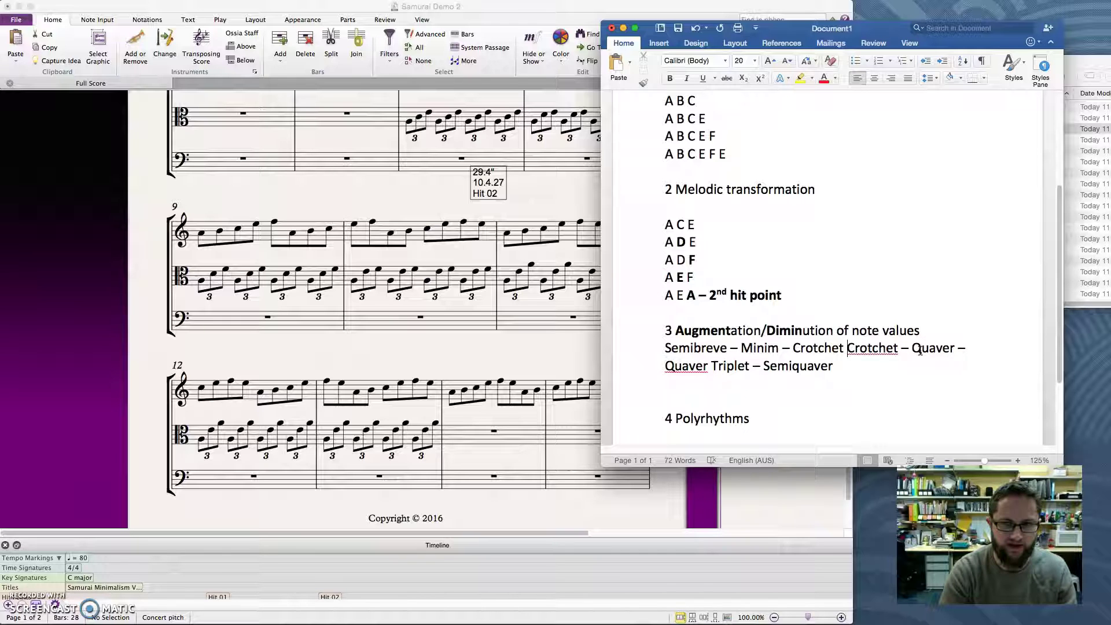
{"action": "type", "text": "-"}
{"action": "key", "text": "alt+Left"}
{"action": "key", "text": "alt+shift+Right"}
{"action": "key", "text": "alt+shift+Right"}
{"action": "key", "text": "BackSpace"}
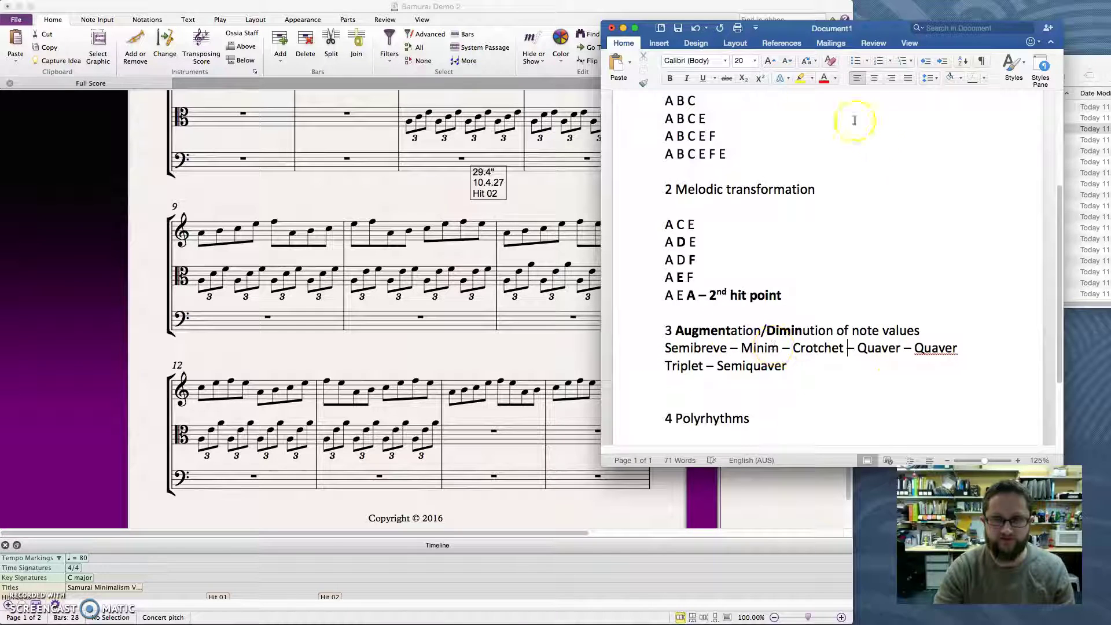
Step: Rearrange the windows by narrowing the Sibelius score and moving the video and notes document aside, so the note value line shows beside the score
{"action": "left_click_drag", "start_coordinate": [850, 29], "coordinate": [897, 11]}
{"action": "left_click", "coordinate": [491, 412]}
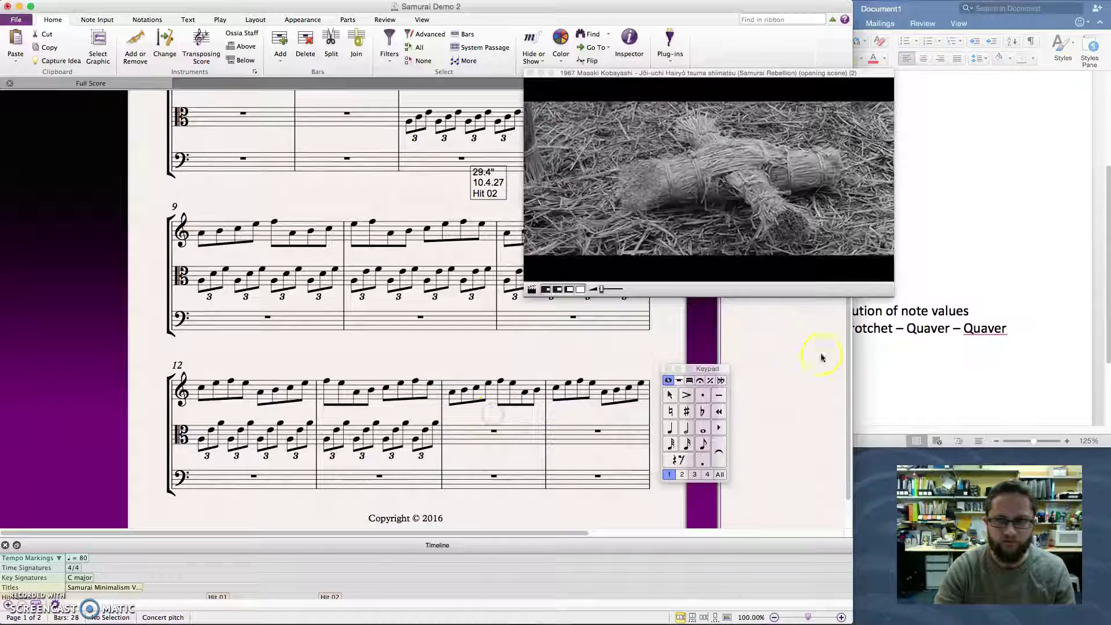
{"action": "left_click_drag", "start_coordinate": [913, 14], "coordinate": [1004, 43]}
{"action": "left_click", "coordinate": [694, 11]}
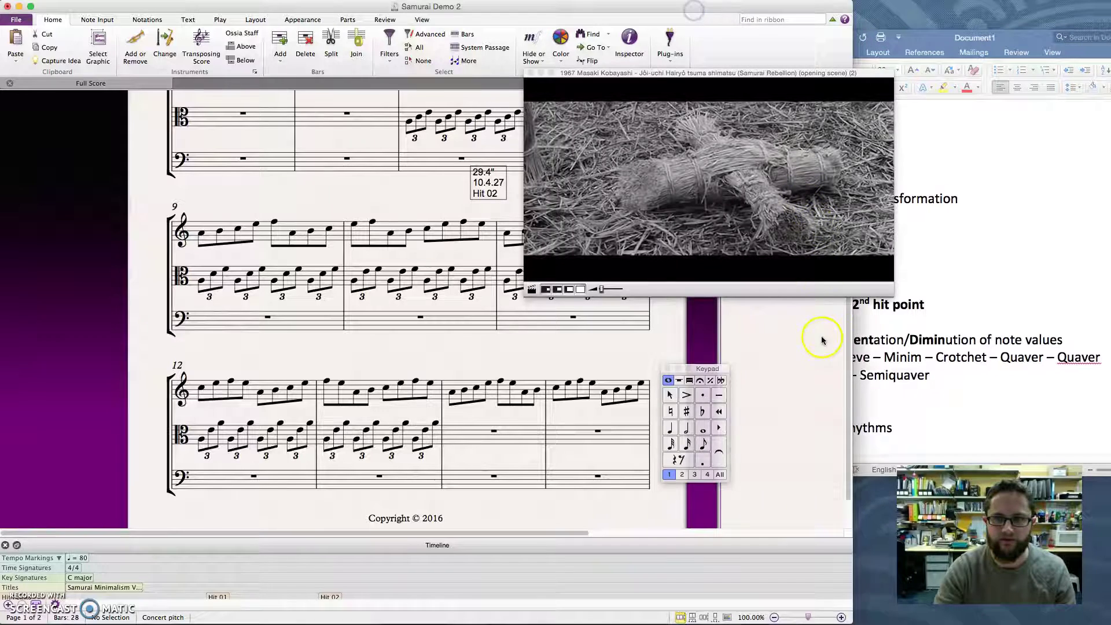
{"action": "left_click_drag", "start_coordinate": [852, 360], "coordinate": [789, 359]}
{"action": "left_click_drag", "start_coordinate": [788, 77], "coordinate": [898, 7]}
{"action": "left_click", "coordinate": [851, 350]}
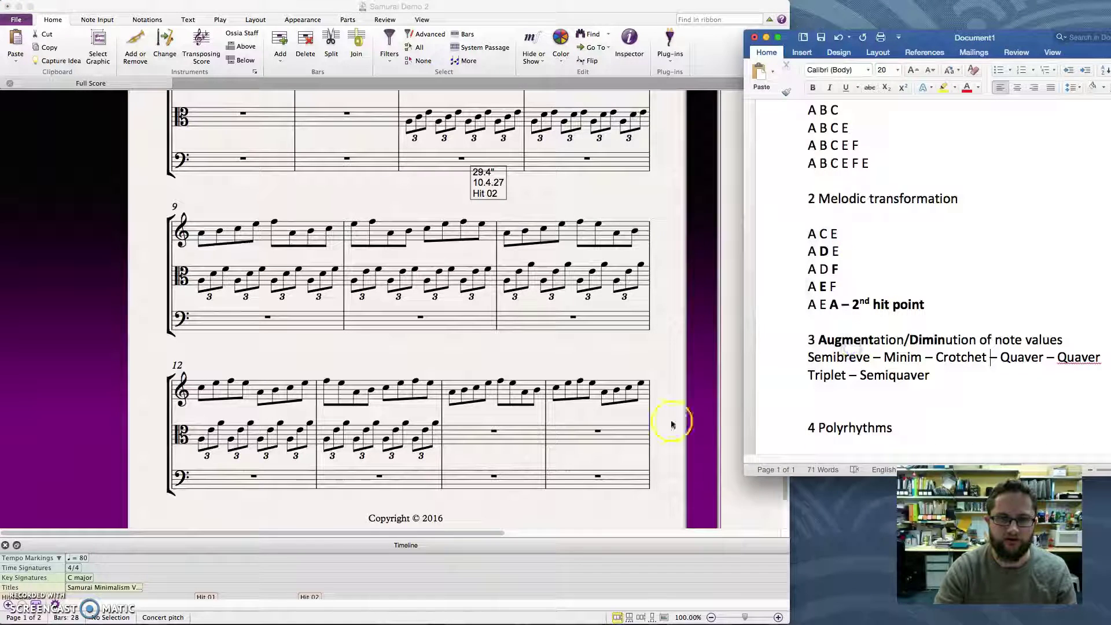
Step: In the viola part, enter the note A as a semibreve in bar 14, and as a minim, a crotchet and two quavers in bar 15
{"action": "left_click", "coordinate": [476, 439]}
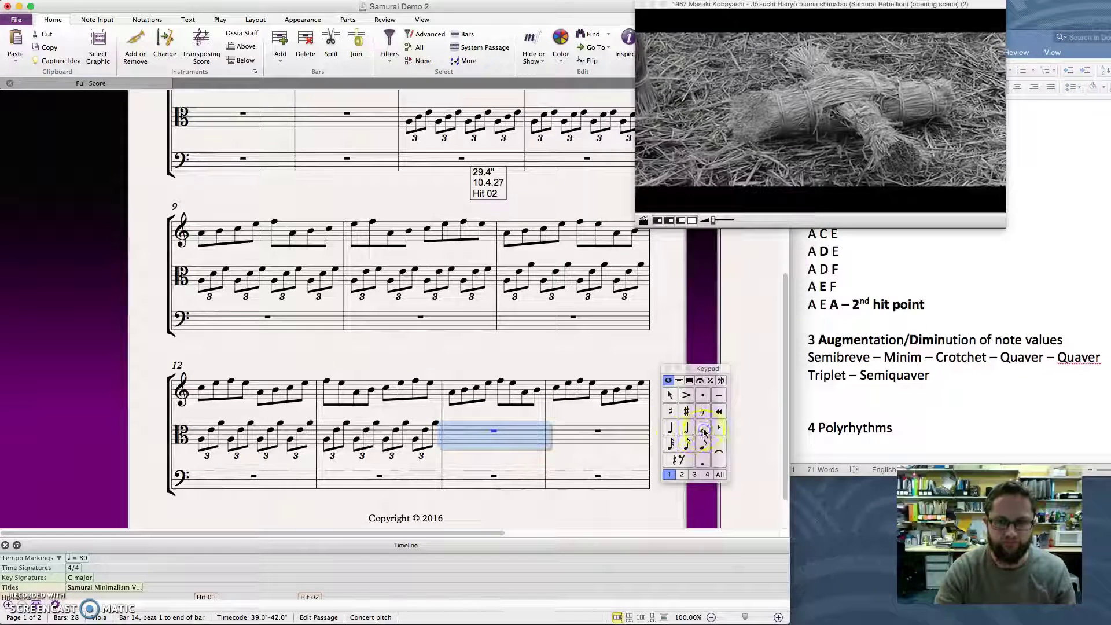
{"action": "left_click", "coordinate": [702, 428]}
{"action": "key", "text": "a"}
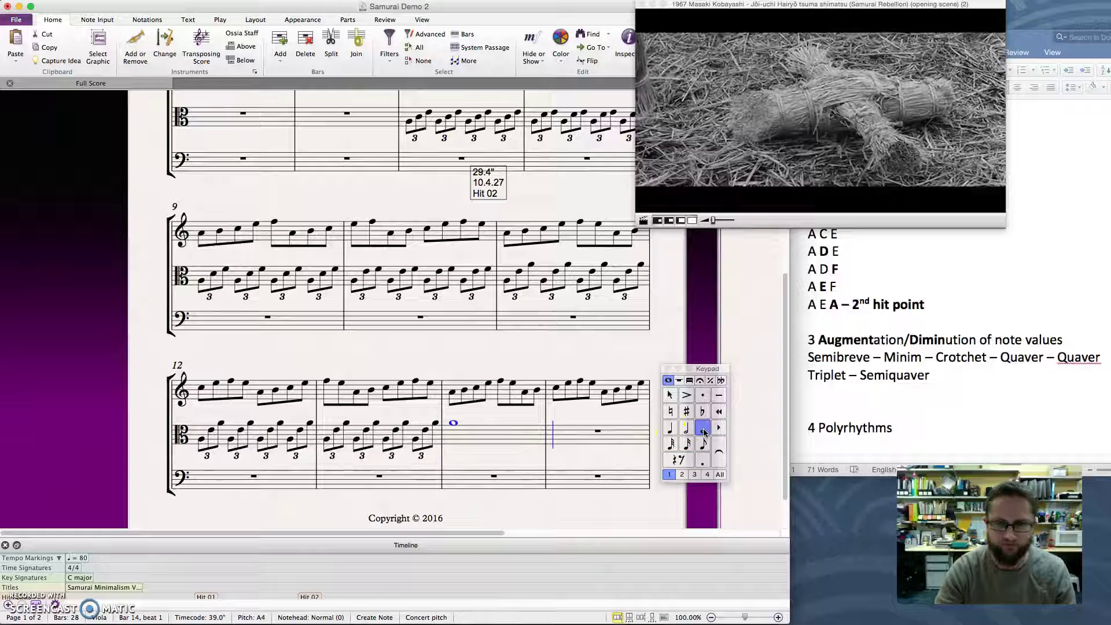
{"action": "left_click", "coordinate": [687, 428]}
{"action": "key", "text": "a"}
{"action": "left_click", "coordinate": [671, 429]}
{"action": "key", "text": "a"}
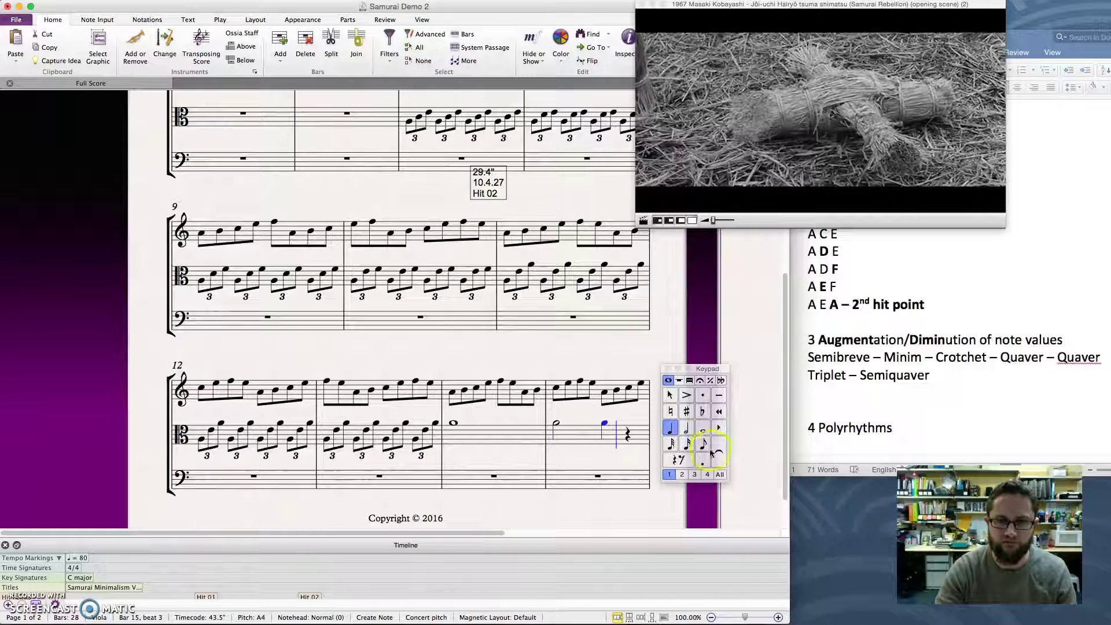
{"action": "left_click", "coordinate": [704, 446]}
{"action": "key", "text": "a"}
{"action": "key", "text": "a"}
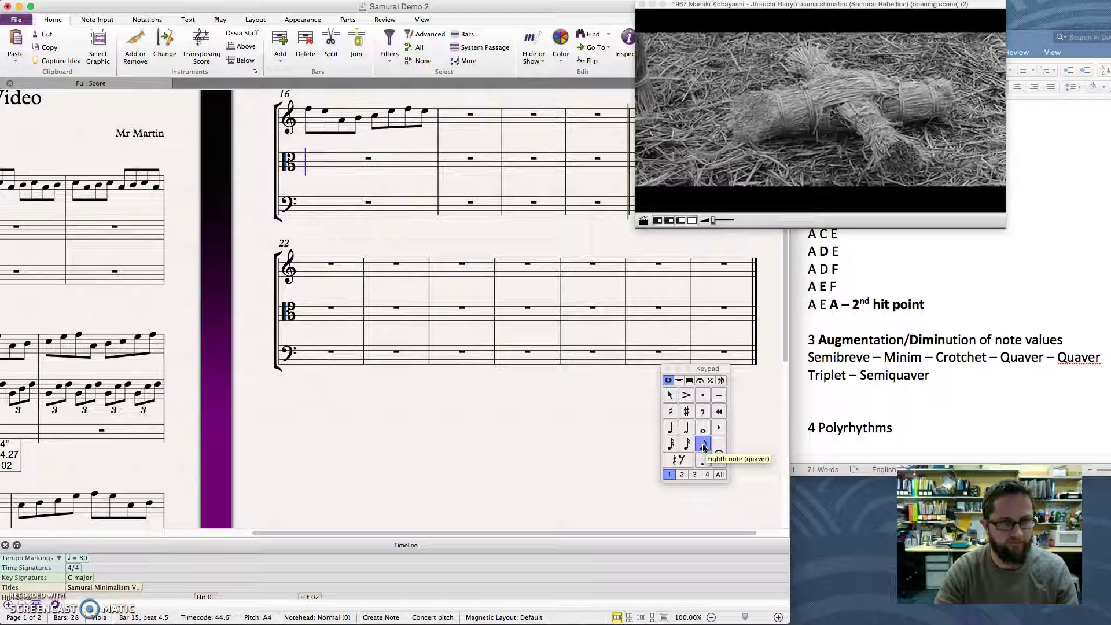
Step: Enter a quaver triplet followed by four semiquavers, all on A, at the start of viola bar 16
{"action": "key", "text": "a"}
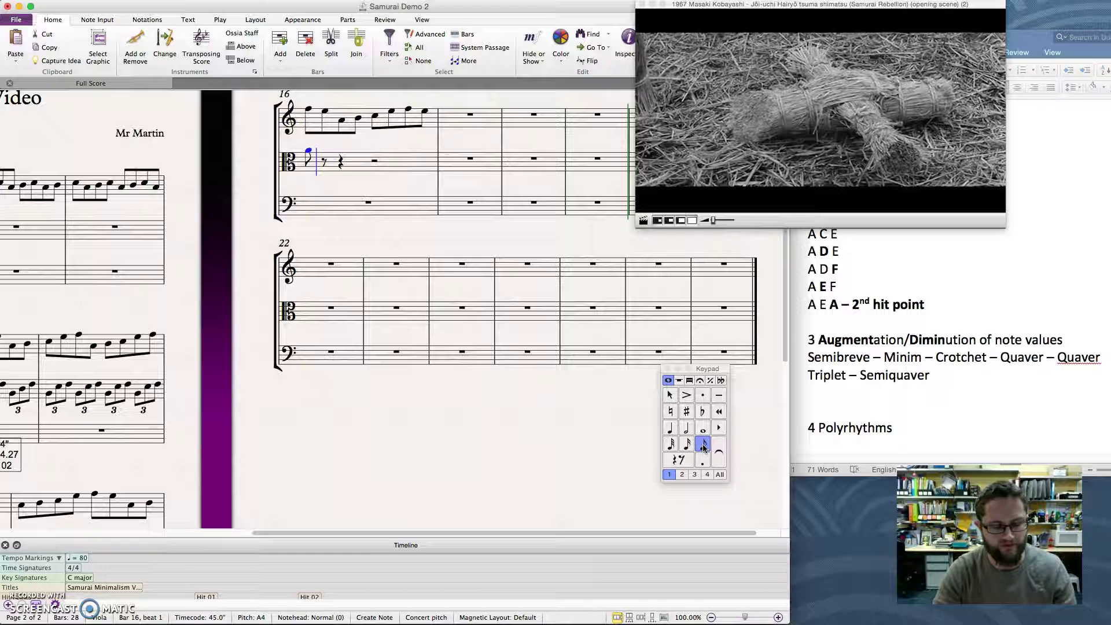
{"action": "key", "text": "super+3"}
{"action": "key", "text": "a"}
{"action": "key", "text": "a"}
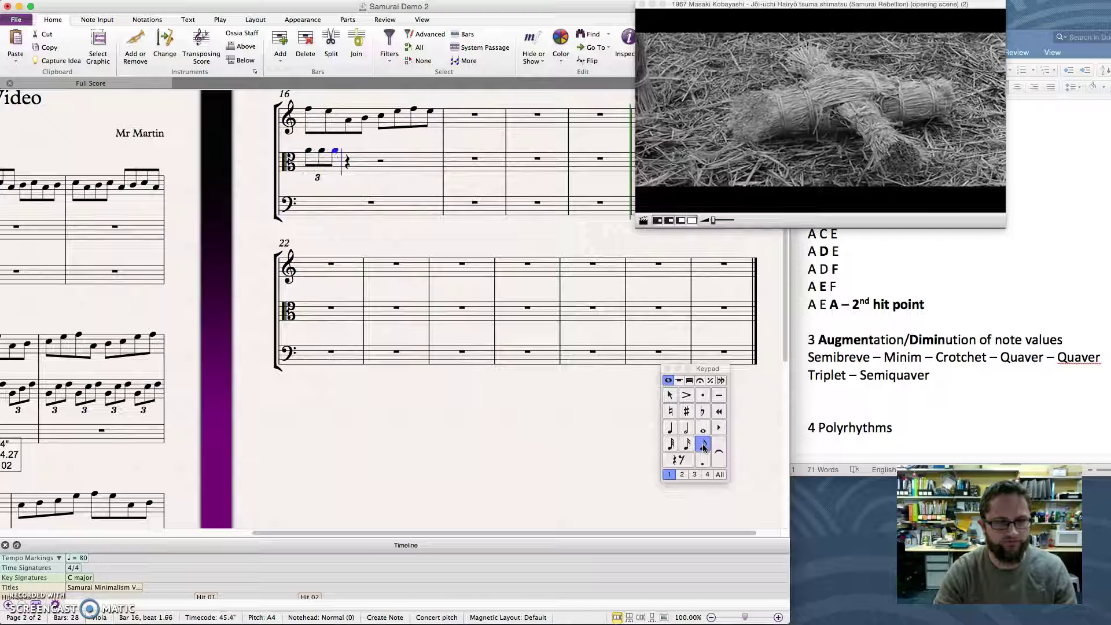
{"action": "left_click", "coordinate": [688, 445]}
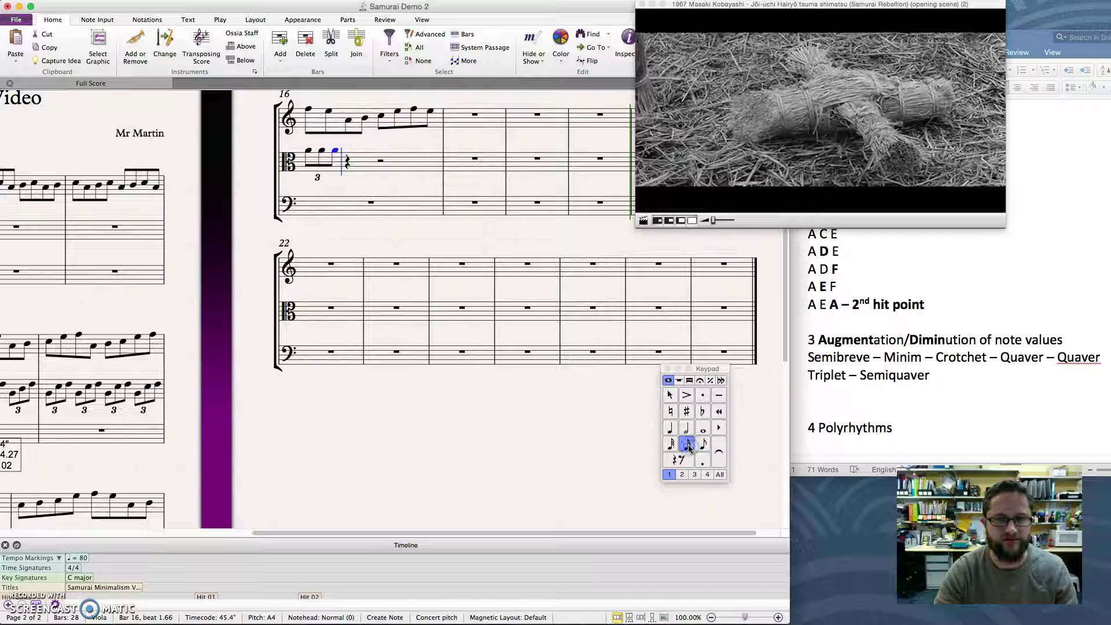
{"action": "key", "text": "a"}
{"action": "key", "text": "a"}
{"action": "key", "text": "a"}
{"action": "key", "text": "a"}
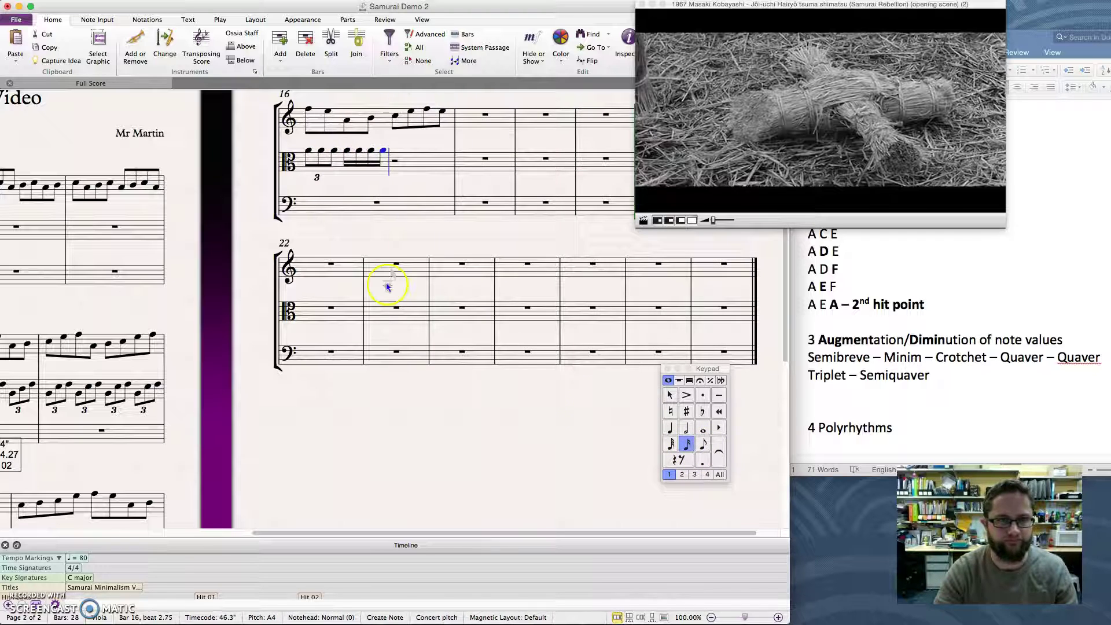
Step: Select the viola passage from bar 14 to bar 16, play it back with the video and stop playback
{"action": "left_click", "coordinate": [416, 163]}
{"action": "scroll", "coordinate": [293, 418], "scroll_direction": "left", "scroll_amount": 10}
{"action": "scroll", "coordinate": [293, 418], "scroll_direction": "down", "scroll_amount": 10}
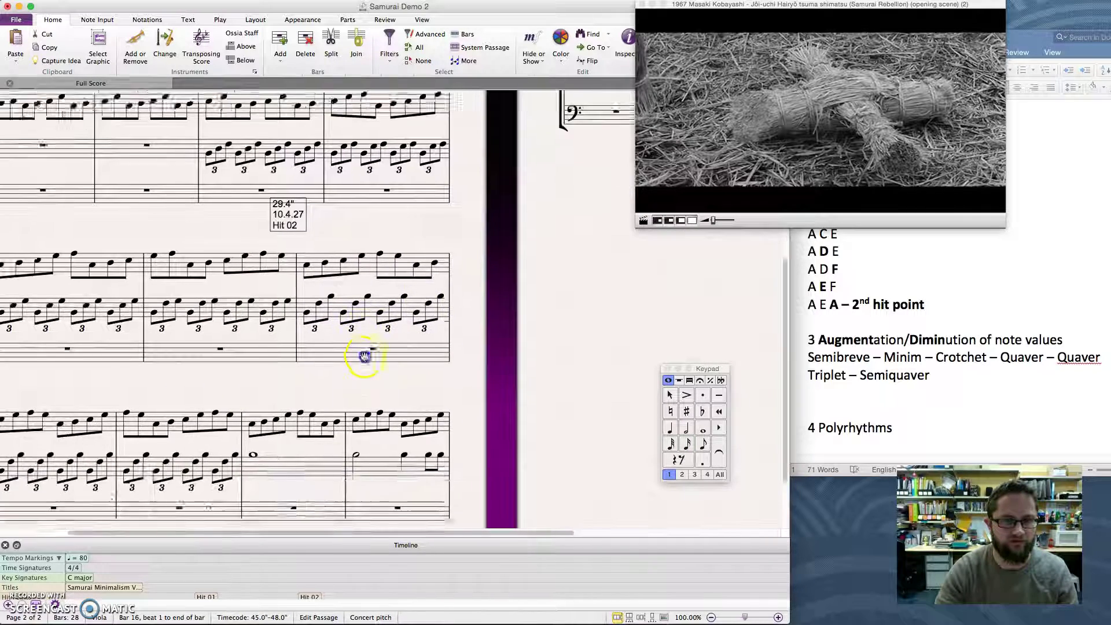
{"action": "left_click", "coordinate": [325, 421]}
{"action": "scroll", "coordinate": [570, 194], "scroll_direction": "right", "scroll_amount": 10}
{"action": "scroll", "coordinate": [382, 208], "scroll_direction": "up", "scroll_amount": 8}
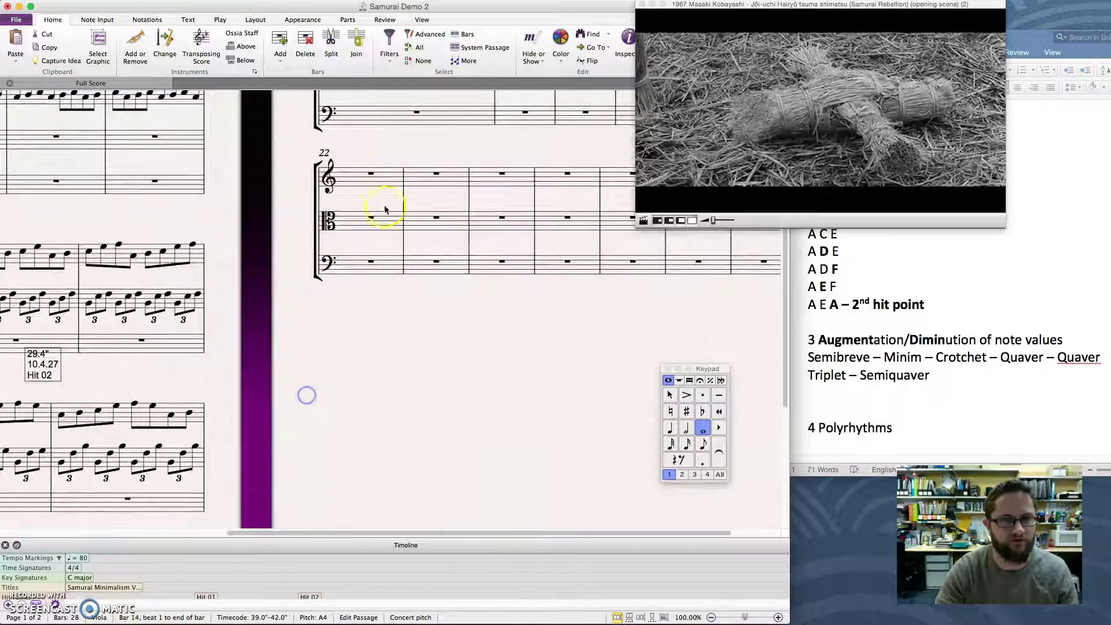
{"action": "left_click_drag", "start_coordinate": [380, 185], "coordinate": [379, 283]}
{"action": "left_click", "coordinate": [461, 210], "text": "shift"}
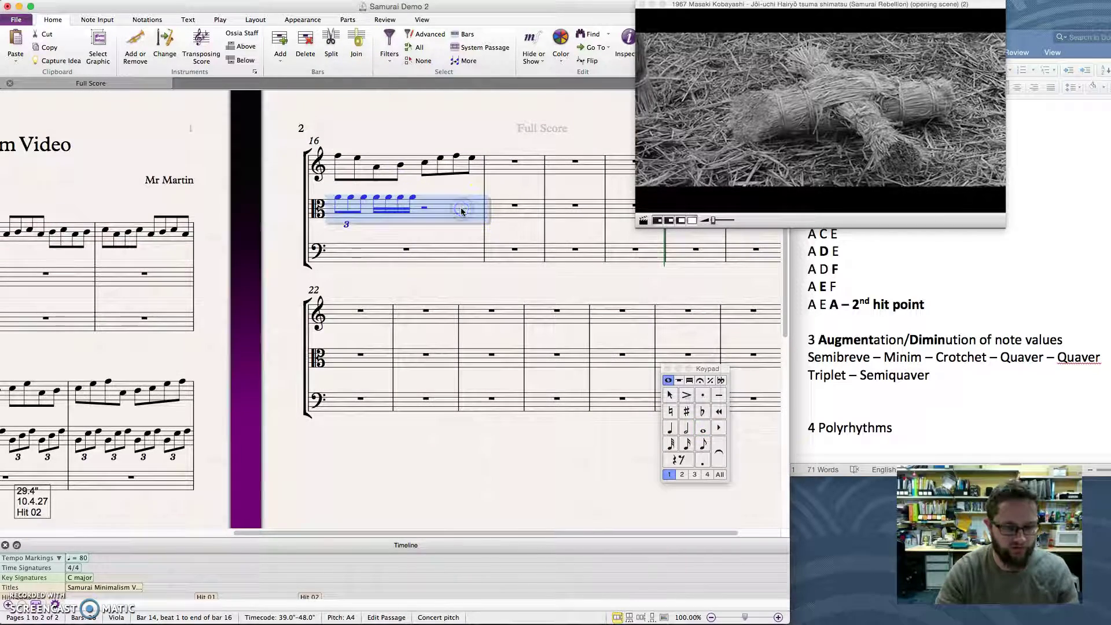
{"action": "key", "text": "p"}
{"action": "key", "text": "space"}
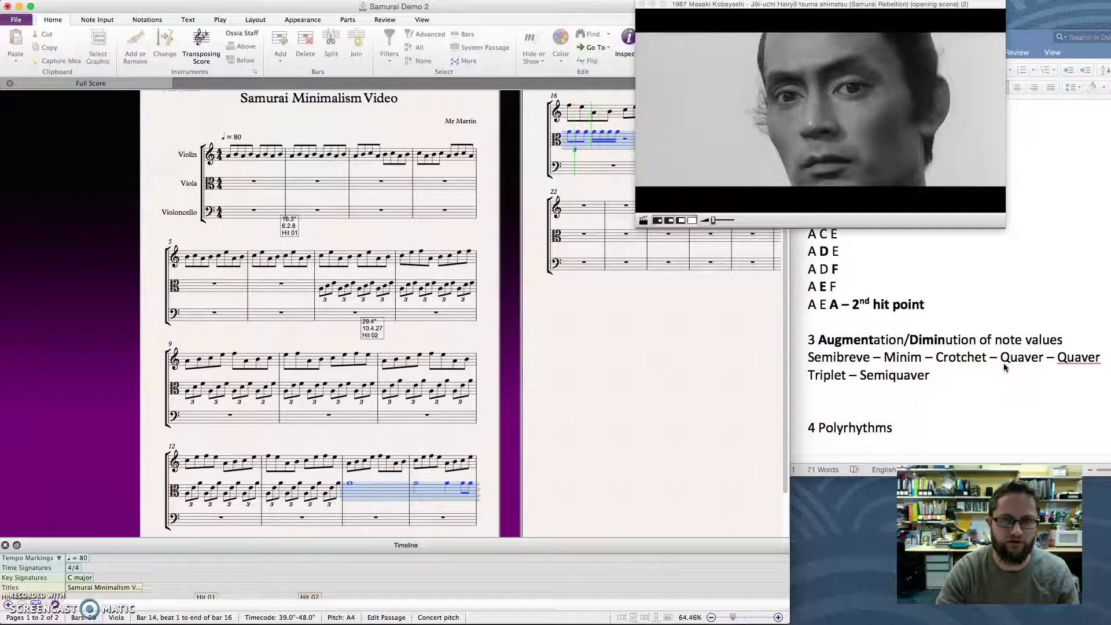
{"action": "key", "text": "space"}
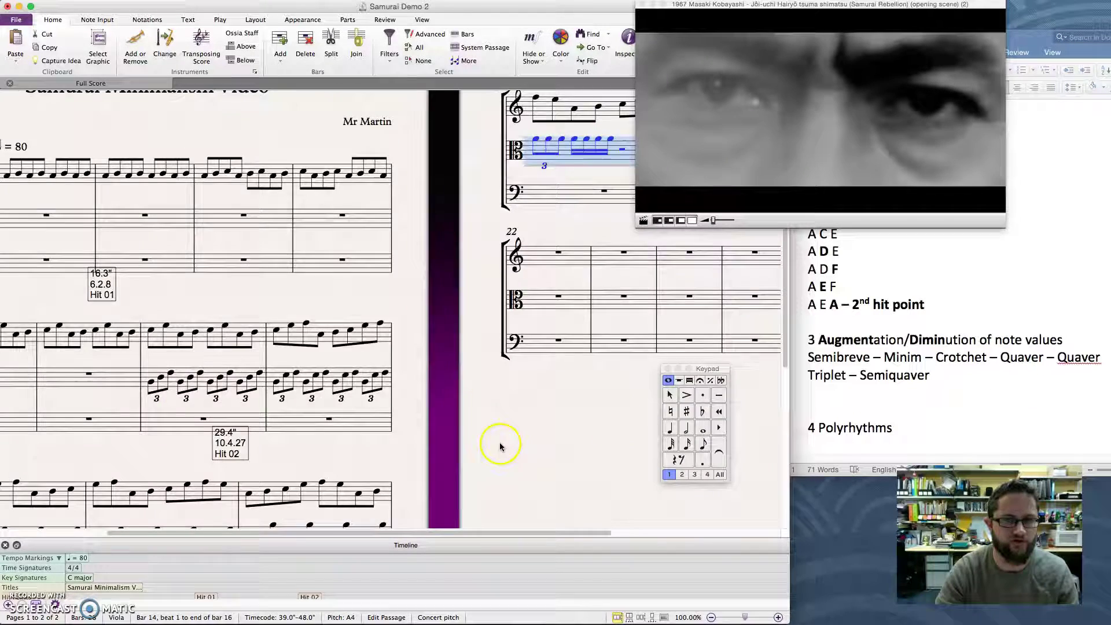
Step: Select the viola passage from bar 14 to bar 16 and delete its notes
{"action": "left_click_drag", "start_coordinate": [501, 446], "coordinate": [641, 310]}
{"action": "scroll", "coordinate": [429, 446], "scroll_direction": "down", "scroll_amount": 5}
{"action": "left_click", "coordinate": [412, 338]}
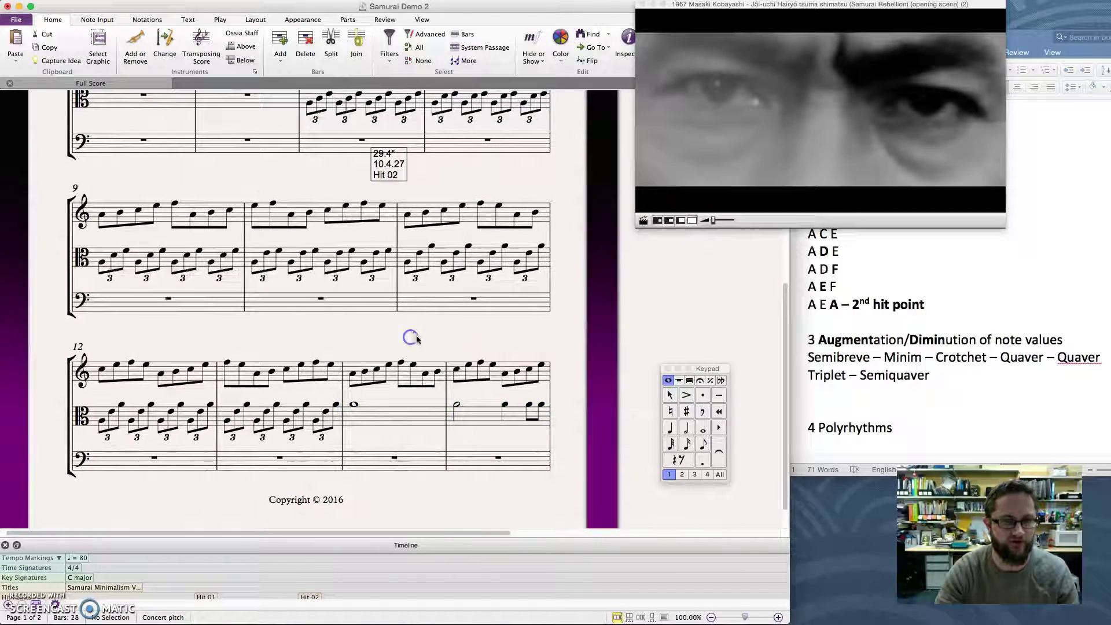
{"action": "left_click", "coordinate": [409, 413]}
{"action": "mouse_move", "coordinate": [657, 307]}
{"action": "left_mouse_down"}
{"action": "mouse_move", "coordinate": [563, 377]}
{"action": "mouse_move", "coordinate": [444, 513]}
{"action": "left_mouse_up"}
{"action": "left_click_drag", "start_coordinate": [518, 358], "coordinate": [488, 470]}
{"action": "left_click", "coordinate": [538, 212], "text": "shift"}
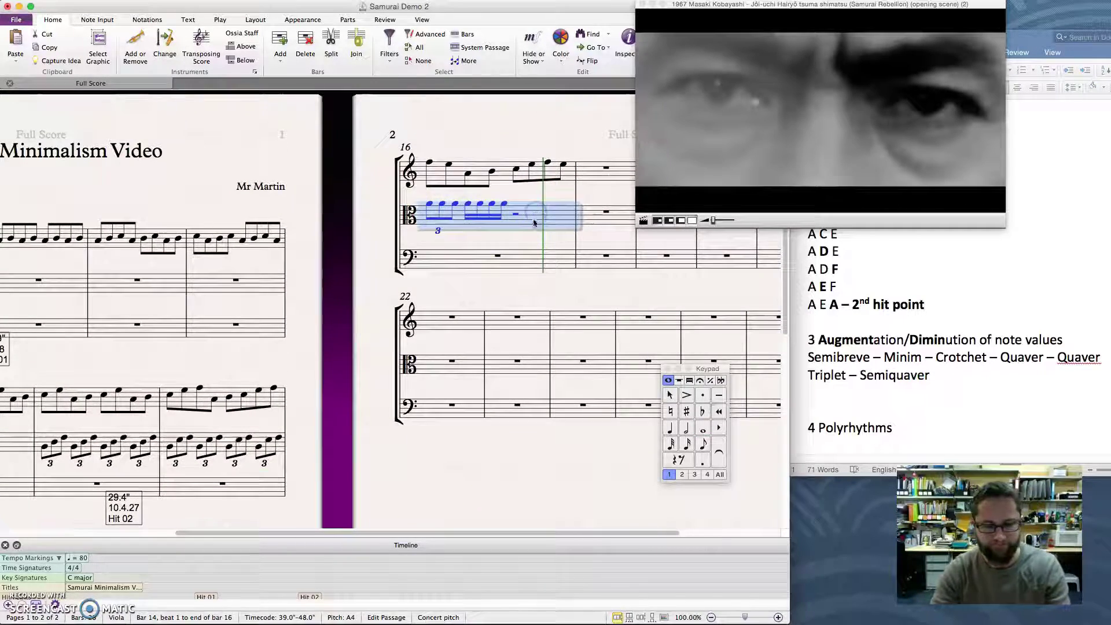
{"action": "scroll", "coordinate": [534, 228], "scroll_direction": "down", "scroll_amount": 5}
{"action": "left_click", "coordinate": [243, 414]}
{"action": "scroll", "coordinate": [397, 342], "scroll_direction": "left", "scroll_amount": 8}
{"action": "scroll", "coordinate": [397, 336], "scroll_direction": "down", "scroll_amount": 3}
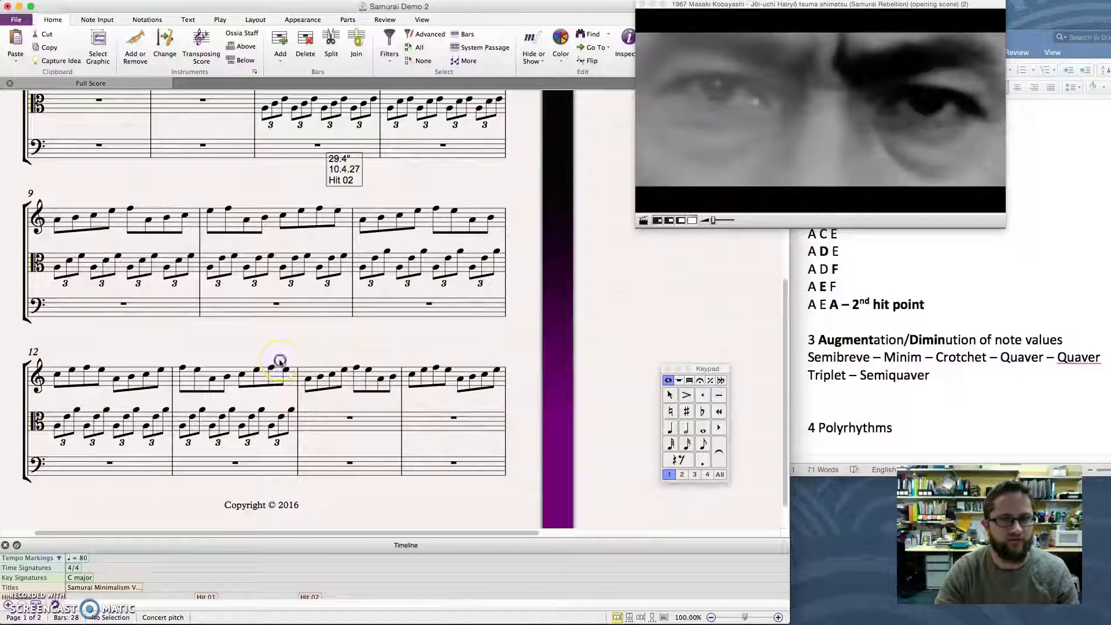
Step: Highlight the last quaver triplet in viola bar 13 to examine its notes, and clear the selection
{"action": "scroll", "coordinate": [282, 371], "scroll_direction": "up", "scroll_amount": 2}
{"action": "scroll", "coordinate": [282, 370], "scroll_direction": "right", "scroll_amount": 1}
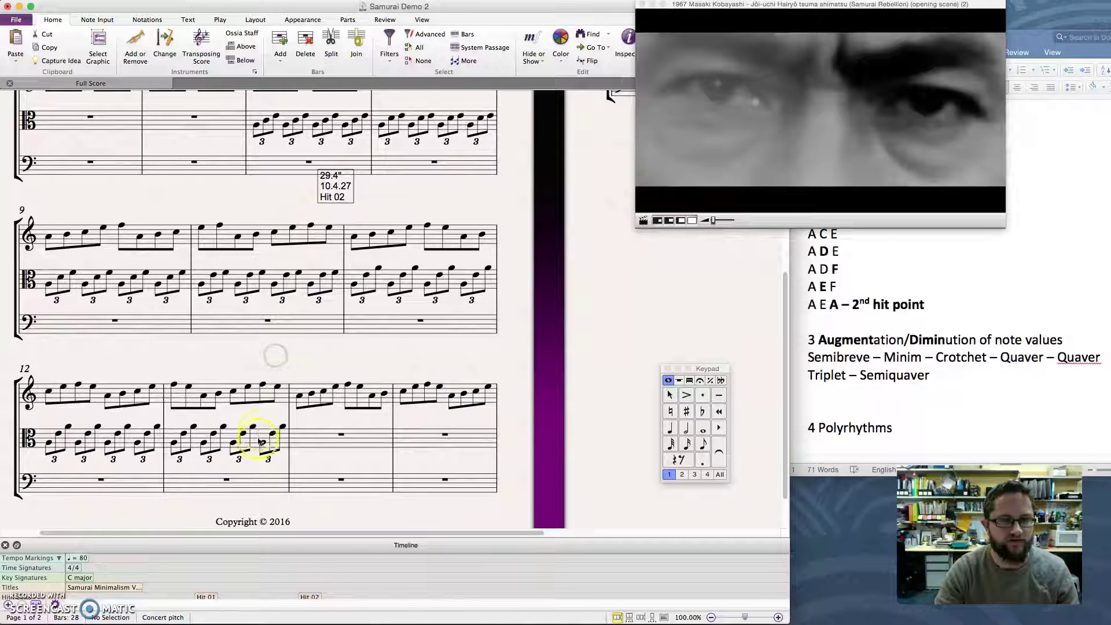
{"action": "left_click", "coordinate": [263, 445]}
{"action": "left_click", "coordinate": [283, 429], "text": "shift"}
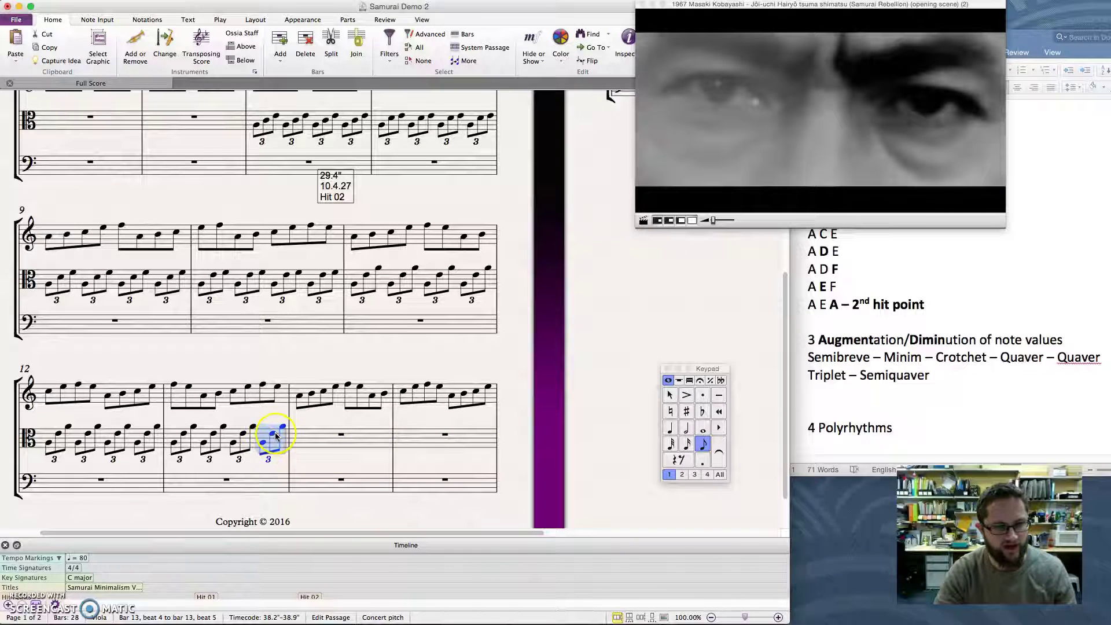
{"action": "left_click", "coordinate": [304, 424]}
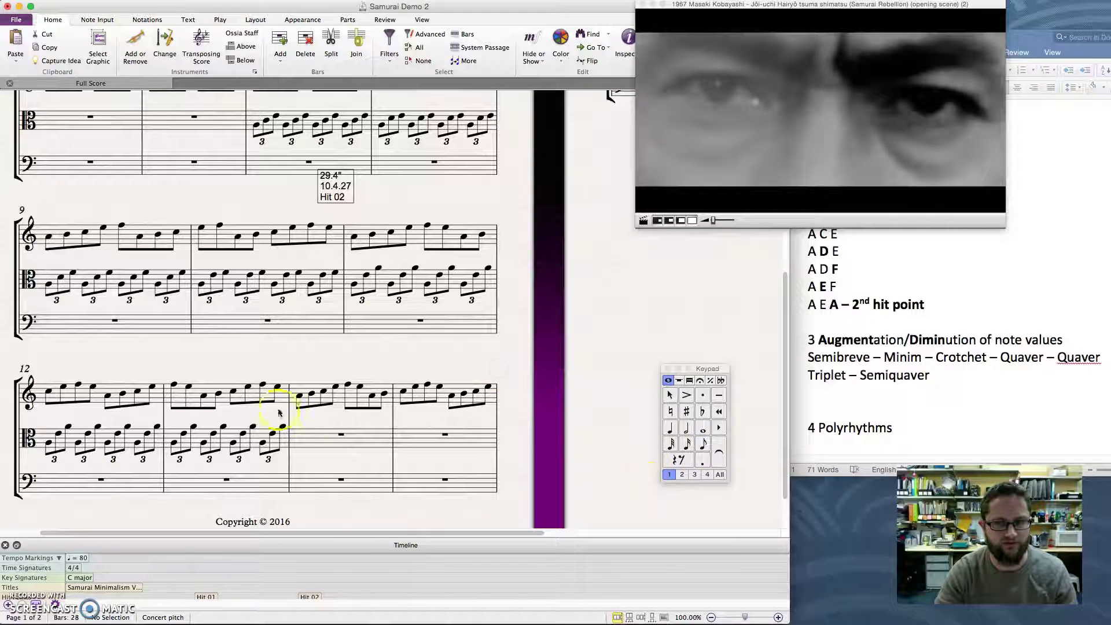
Step: Enter the notes A, E and A as rising quavers at the start of viola bar 14, beginning on the lower A
{"action": "left_click", "coordinate": [321, 438]}
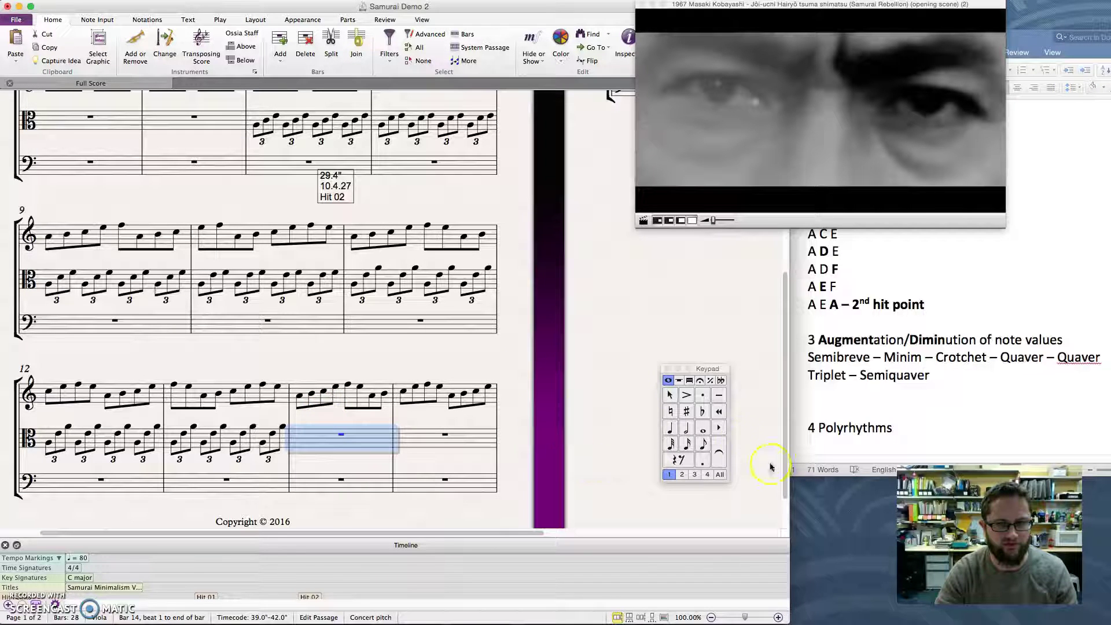
{"action": "left_click", "coordinate": [702, 443]}
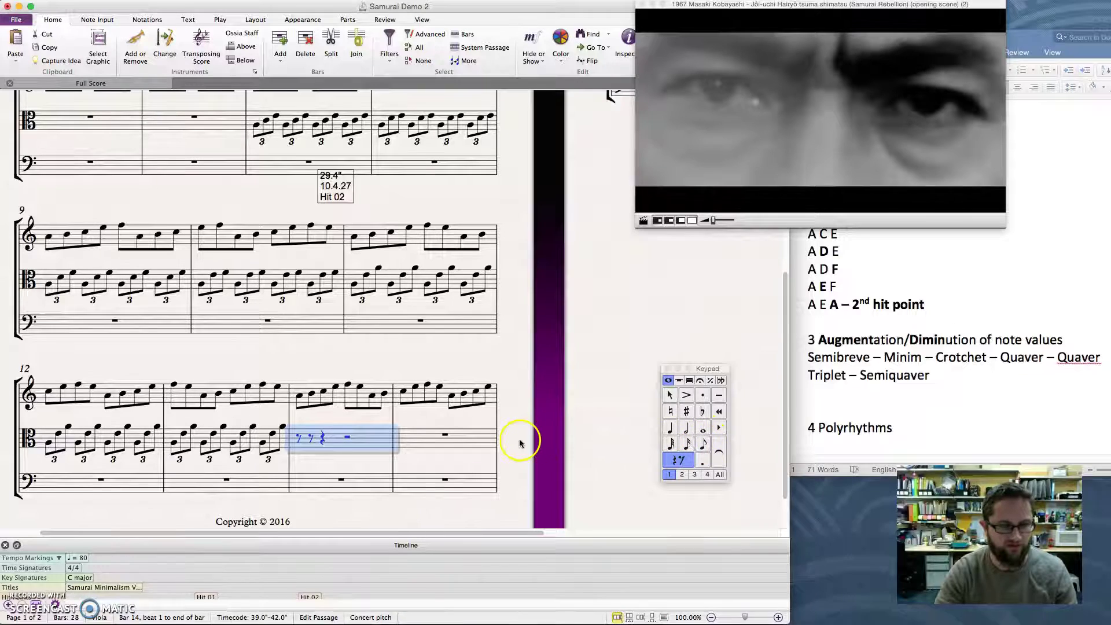
{"action": "key", "text": "a"}
{"action": "key", "text": "super+Down"}
{"action": "key", "text": "e"}
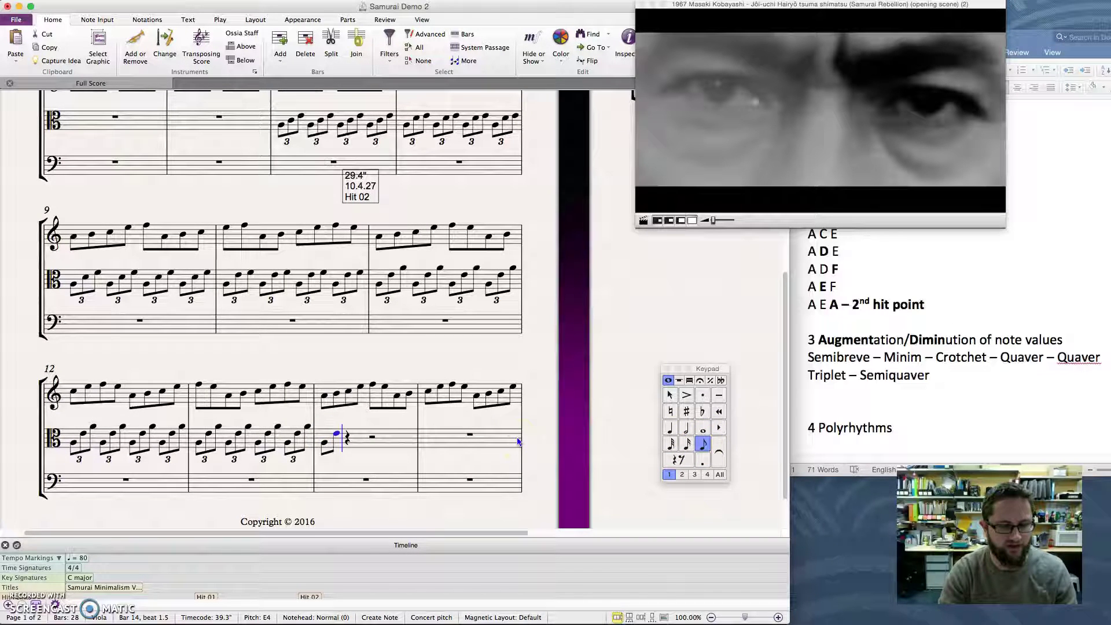
{"action": "key", "text": "a"}
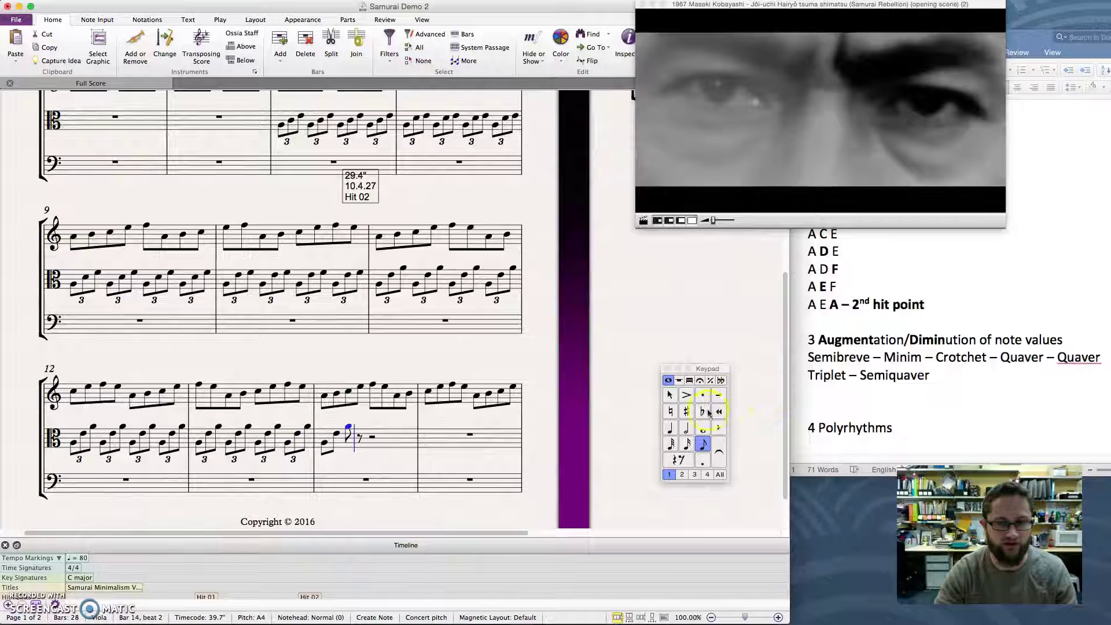
Step: Continue the viola line with the notes A, E and A as crotchets, running into bar 15
{"action": "left_click", "coordinate": [669, 430]}
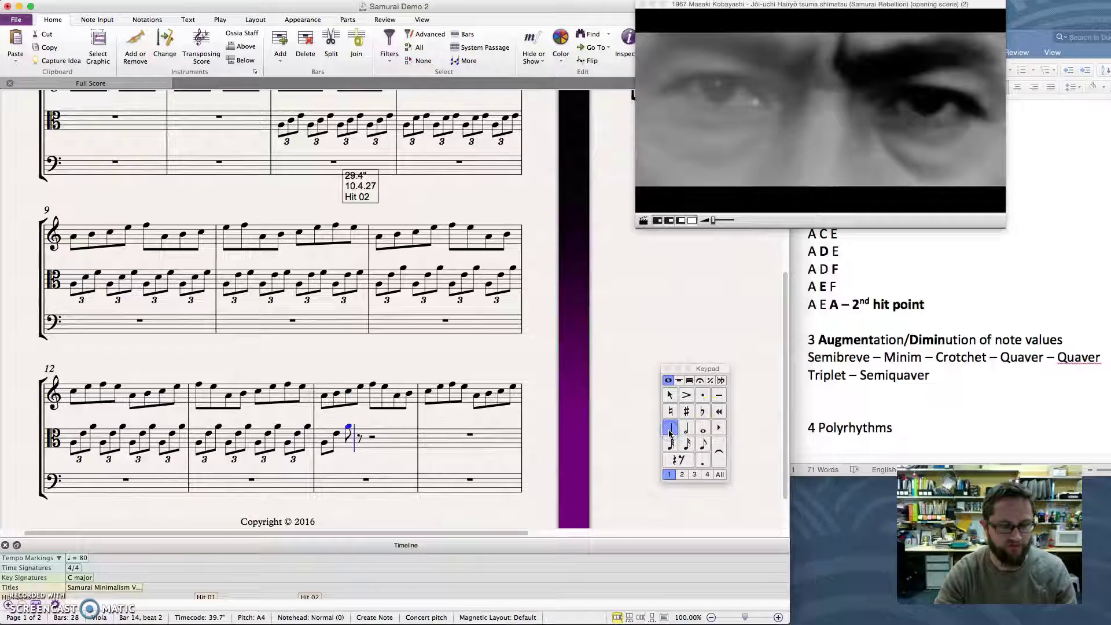
{"action": "key", "text": "a"}
{"action": "key", "text": "e"}
{"action": "key", "text": "a"}
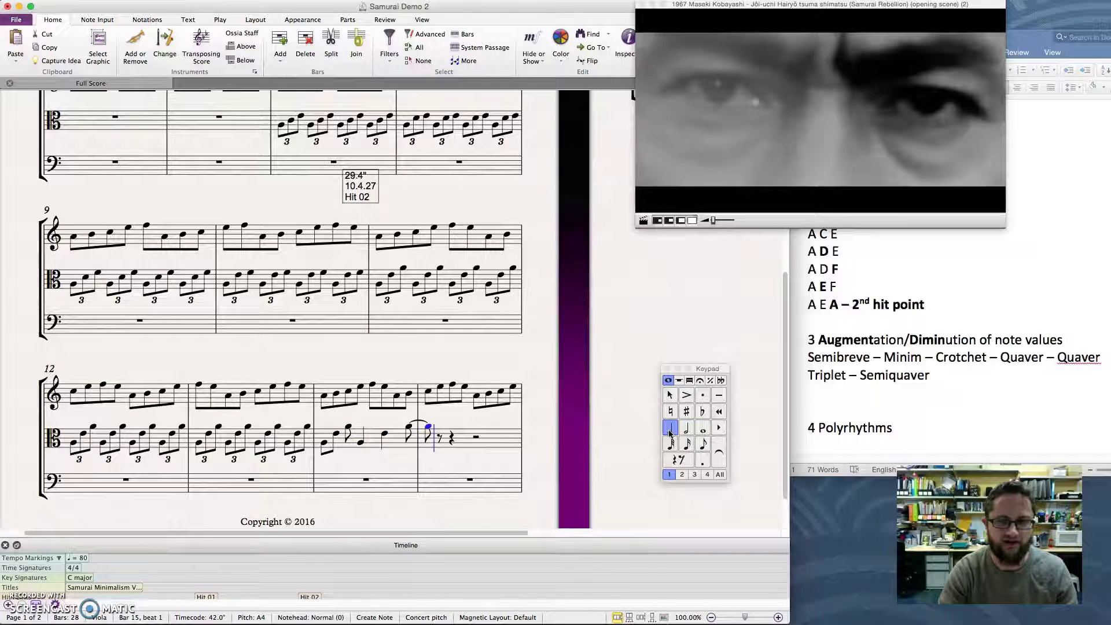
Step: Extend the viola line with the A–E–A motif in minims, followed by a semibreve A
{"action": "left_click", "coordinate": [898, 354]}
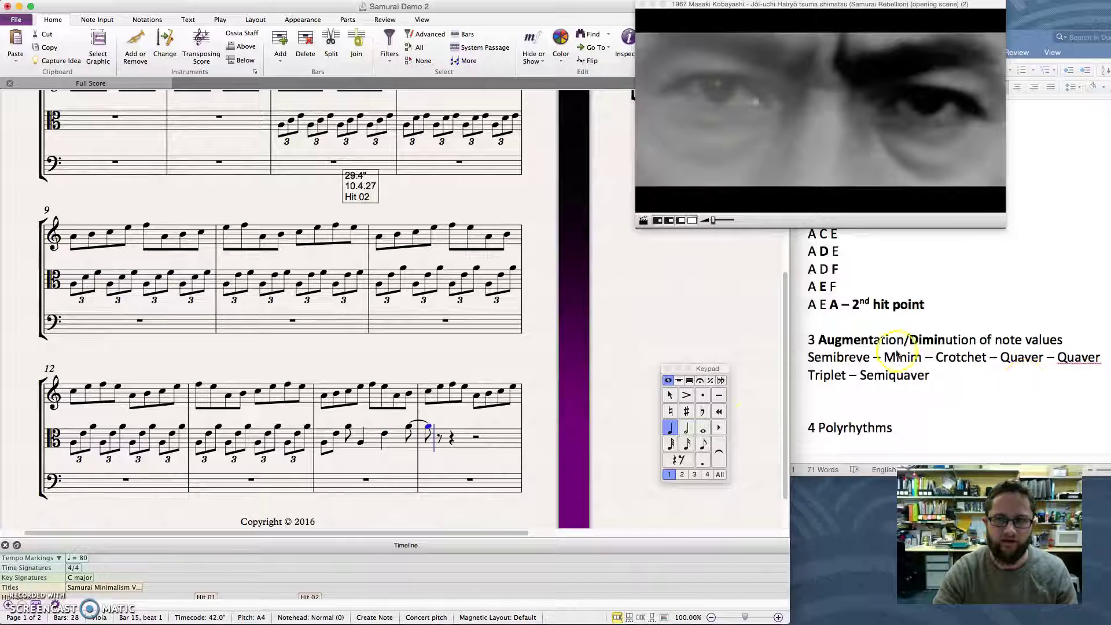
{"action": "left_click", "coordinate": [687, 429]}
{"action": "key", "text": "e"}
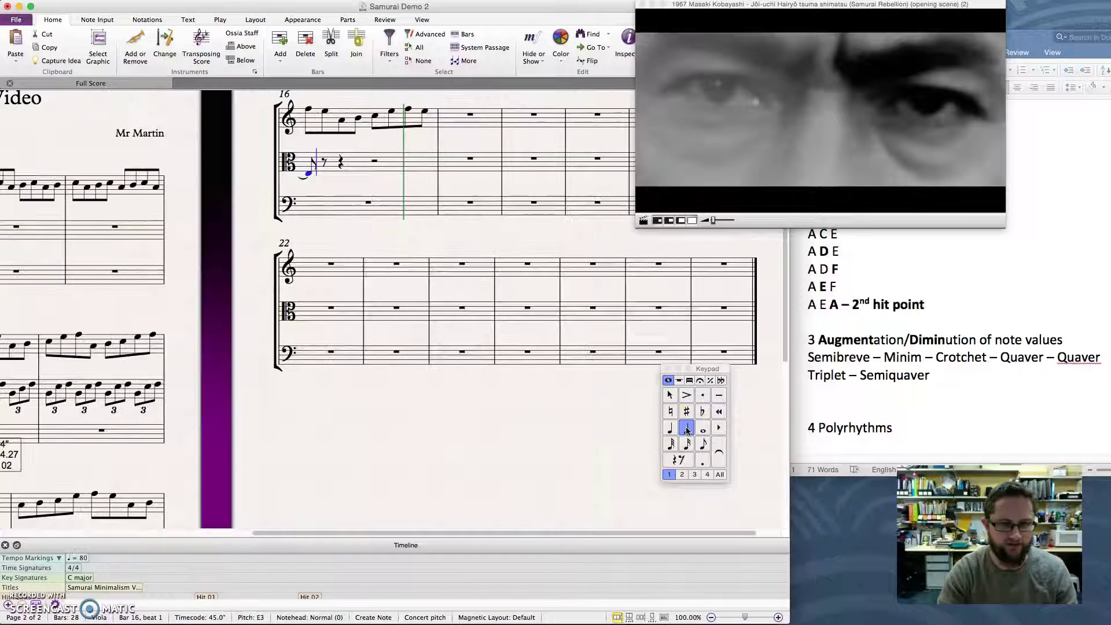
{"action": "key", "text": "a"}
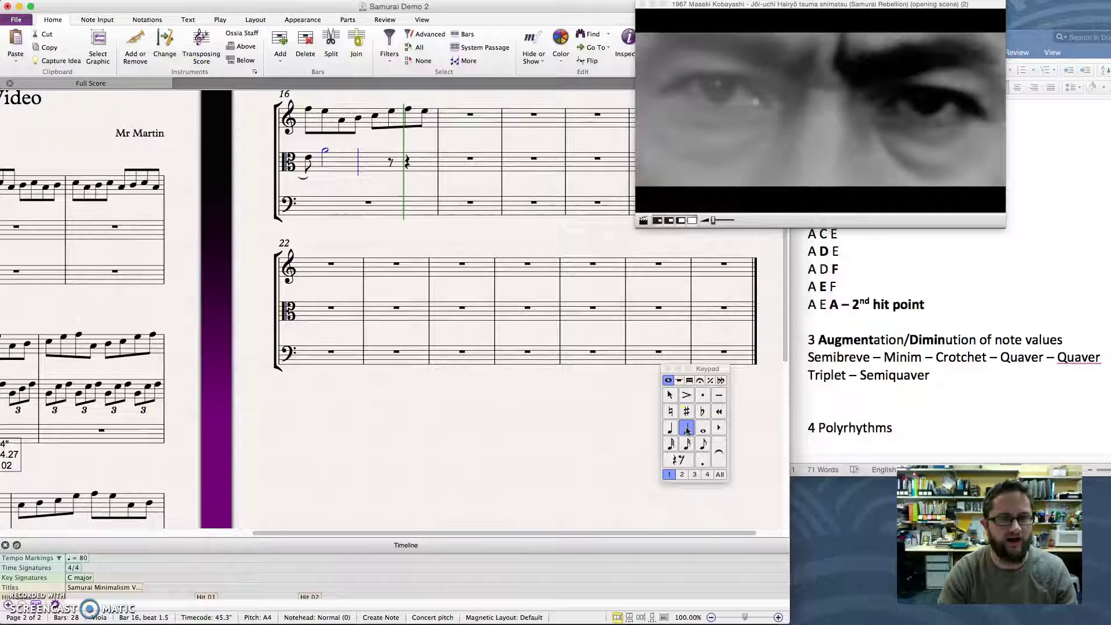
{"action": "left_click", "coordinate": [702, 429]}
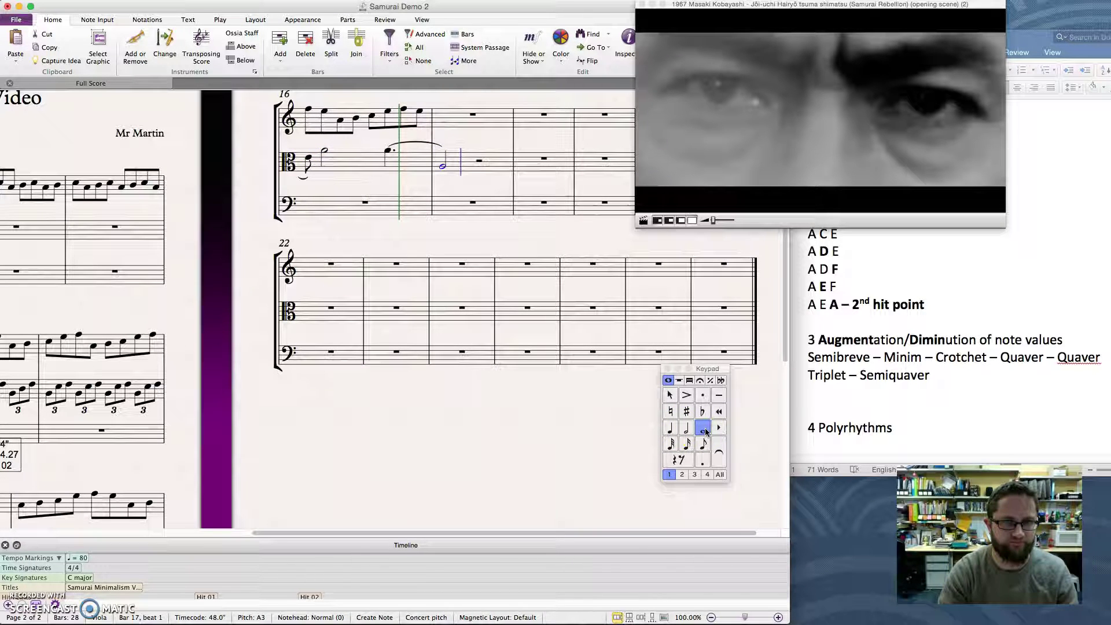
Step: Undo all the quaver, crotchet, minim and semibreve entries from viola bar 14 onwards
{"action": "key", "text": "super+z"}
{"action": "key", "text": "super+z"}
{"action": "key", "text": "super+z"}
{"action": "key", "text": "super+z"}
{"action": "key", "text": "super+z"}
{"action": "key", "text": "super+z"}
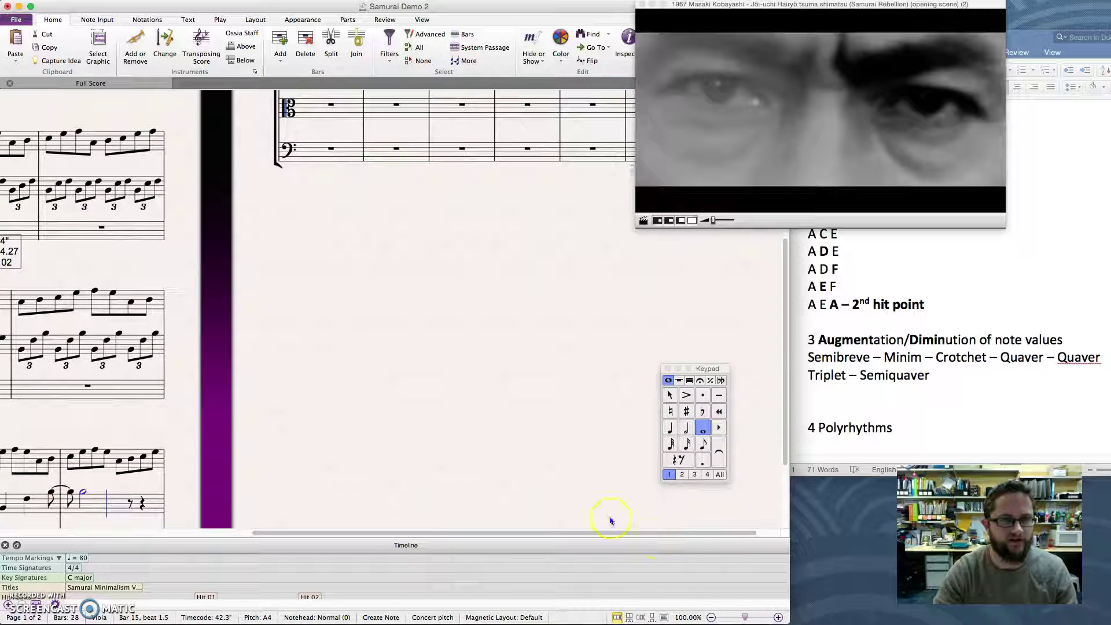
{"action": "key", "text": "ctrl+z"}
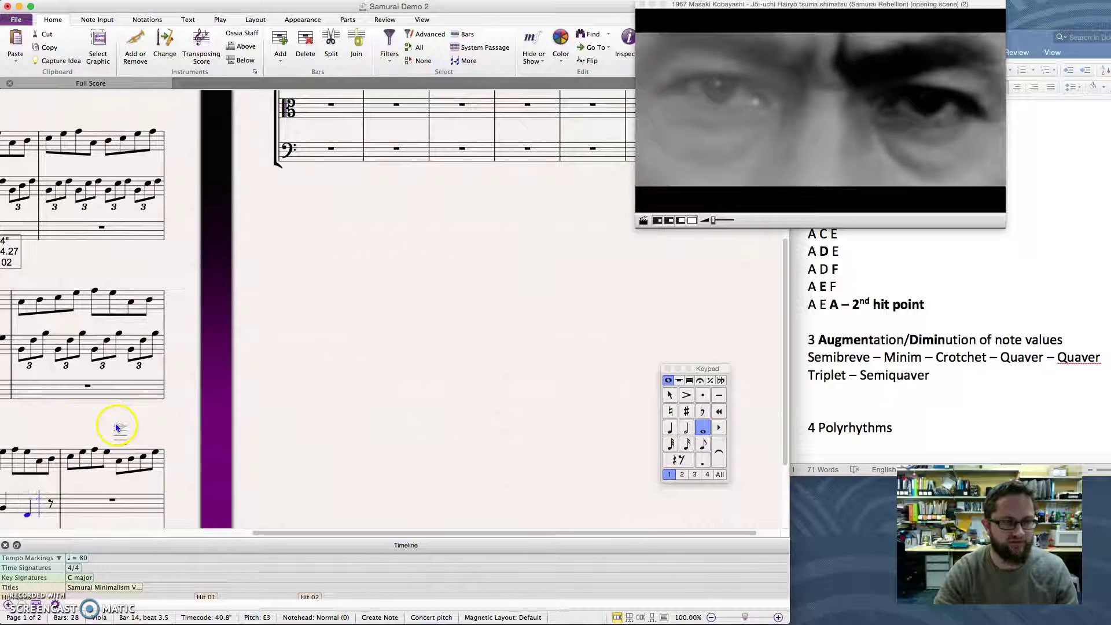
{"action": "key", "text": "super+z"}
{"action": "key", "text": "super+z"}
{"action": "key", "text": "super+z"}
{"action": "key", "text": "super+z"}
{"action": "key", "text": "super+z"}
{"action": "key", "text": "super+z"}
{"action": "key", "text": "super+z"}
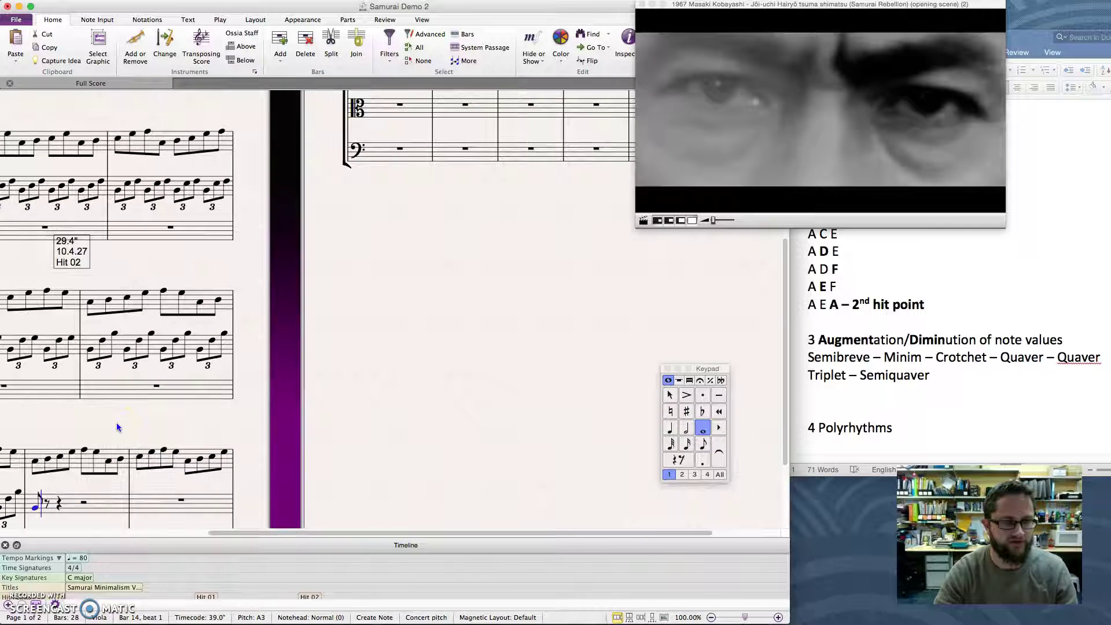
{"action": "key", "text": "ctrl+z"}
{"action": "key", "text": "ctrl+z"}
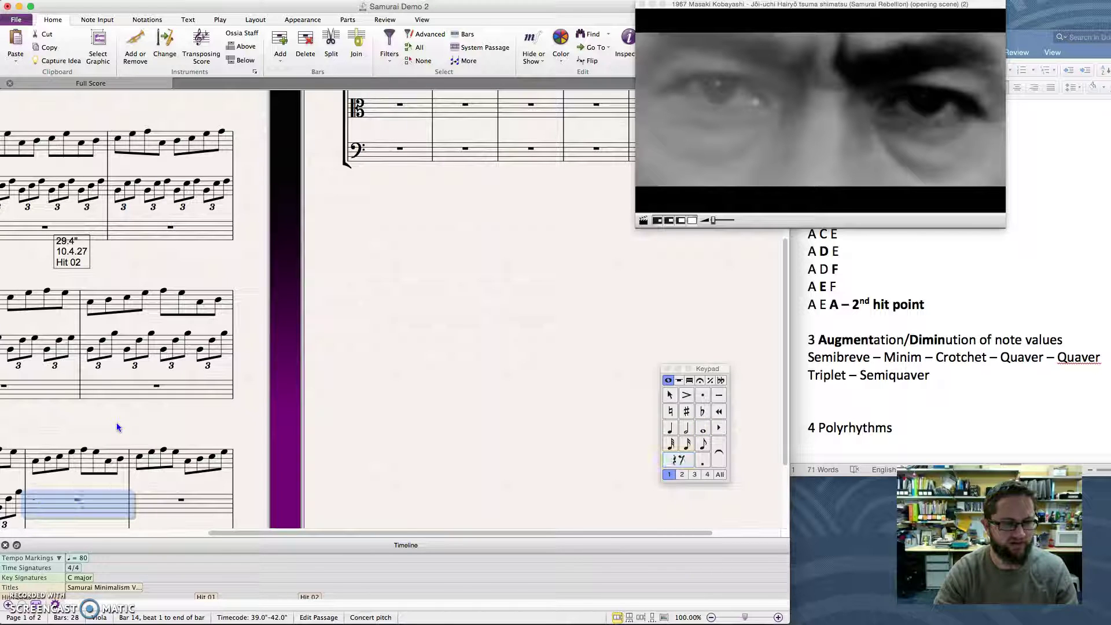
Step: Highlight bar 14 in the violin and viola staves and in the cello staff, clearing the selection at the end
{"action": "left_click_drag", "start_coordinate": [116, 424], "coordinate": [341, 401]}
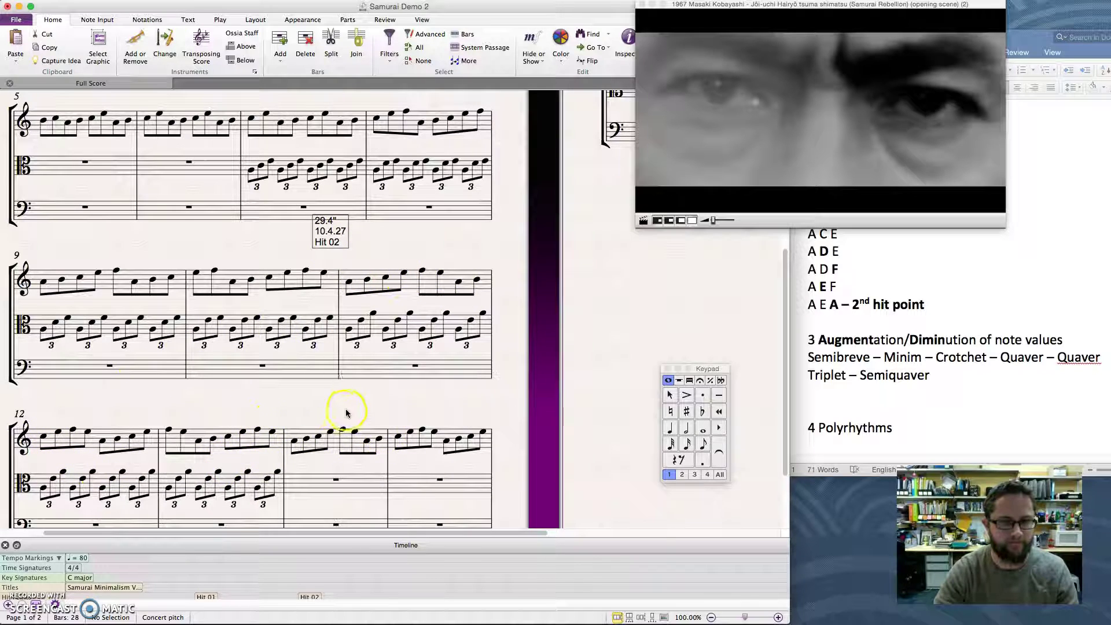
{"action": "left_click_drag", "start_coordinate": [348, 409], "coordinate": [339, 355]}
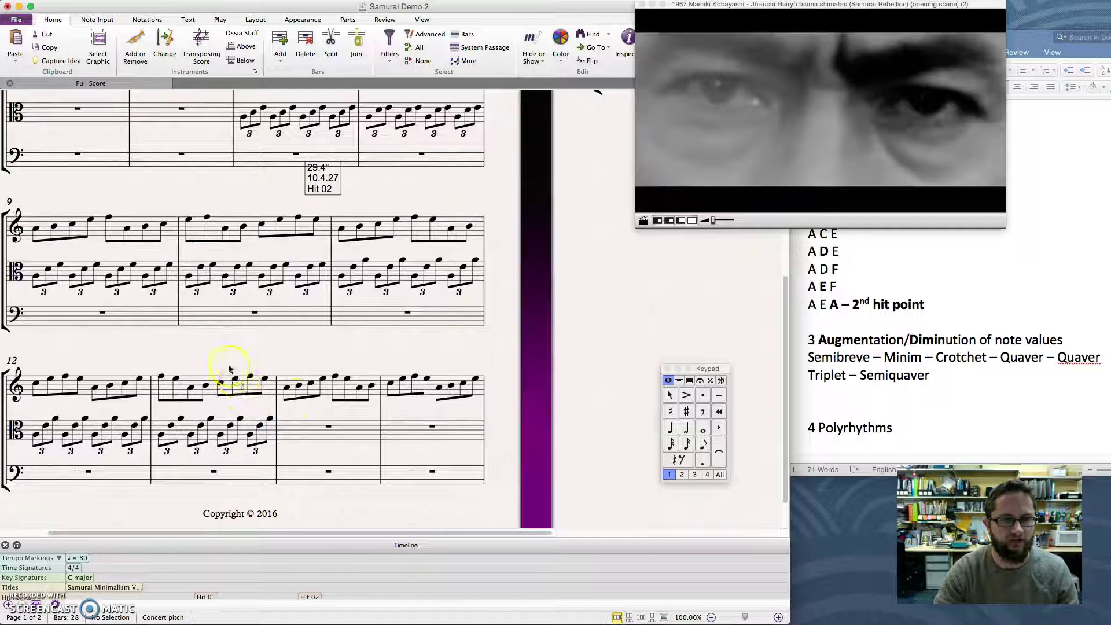
{"action": "left_click_drag", "start_coordinate": [296, 353], "coordinate": [304, 361]}
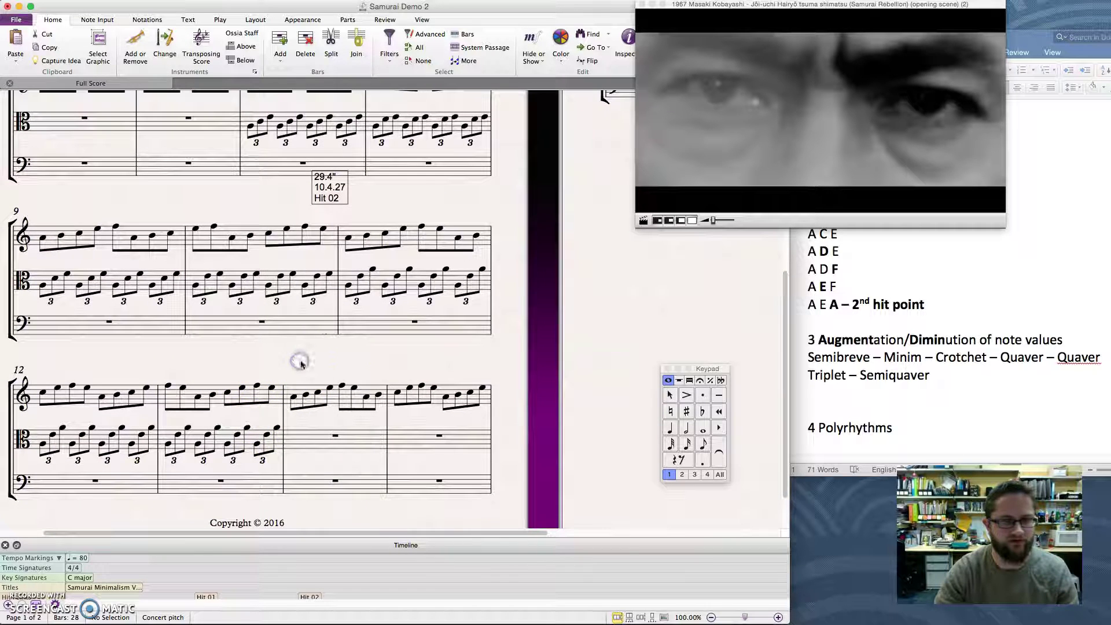
{"action": "left_click", "coordinate": [333, 397]}
{"action": "left_click", "coordinate": [334, 399]}
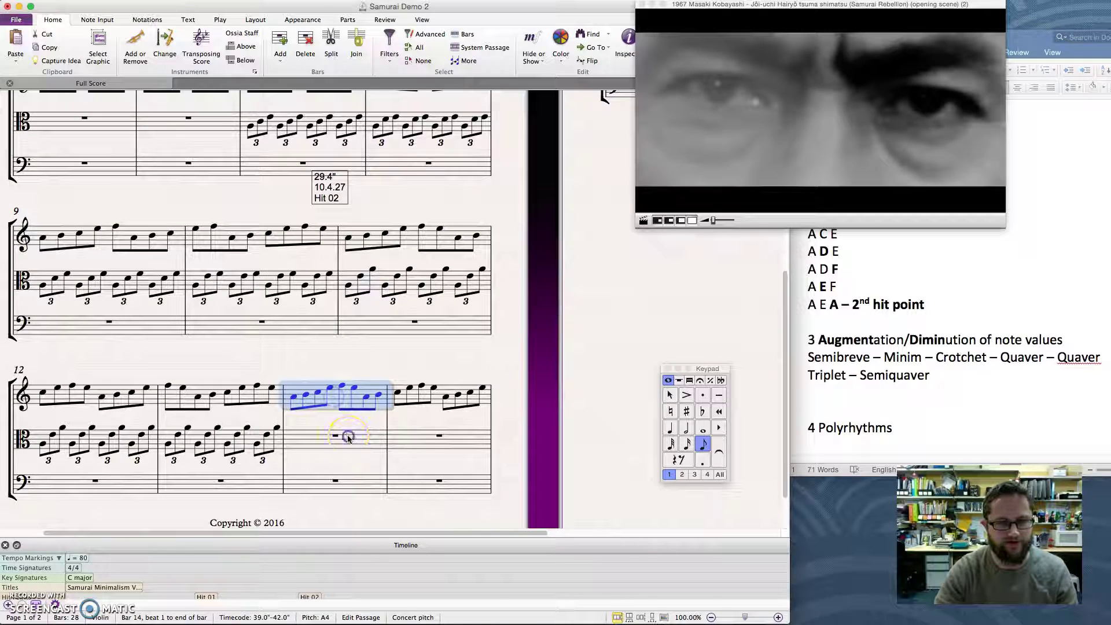
{"action": "left_click", "coordinate": [348, 438], "text": "shift"}
{"action": "left_click", "coordinate": [326, 396]}
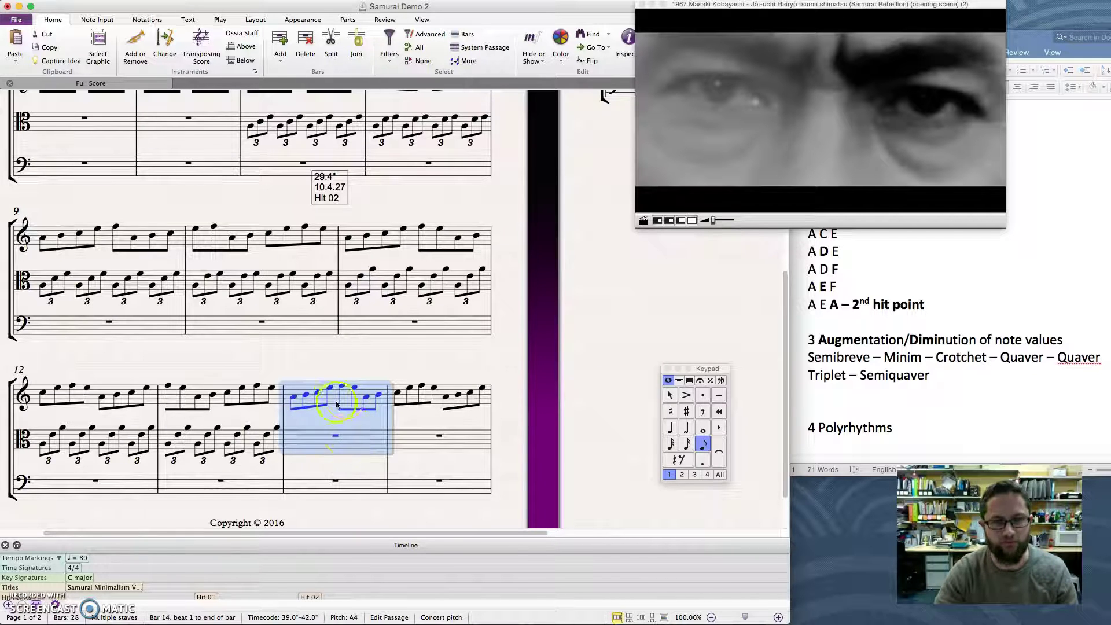
{"action": "left_click", "coordinate": [345, 357]}
{"action": "left_click", "coordinate": [333, 480]}
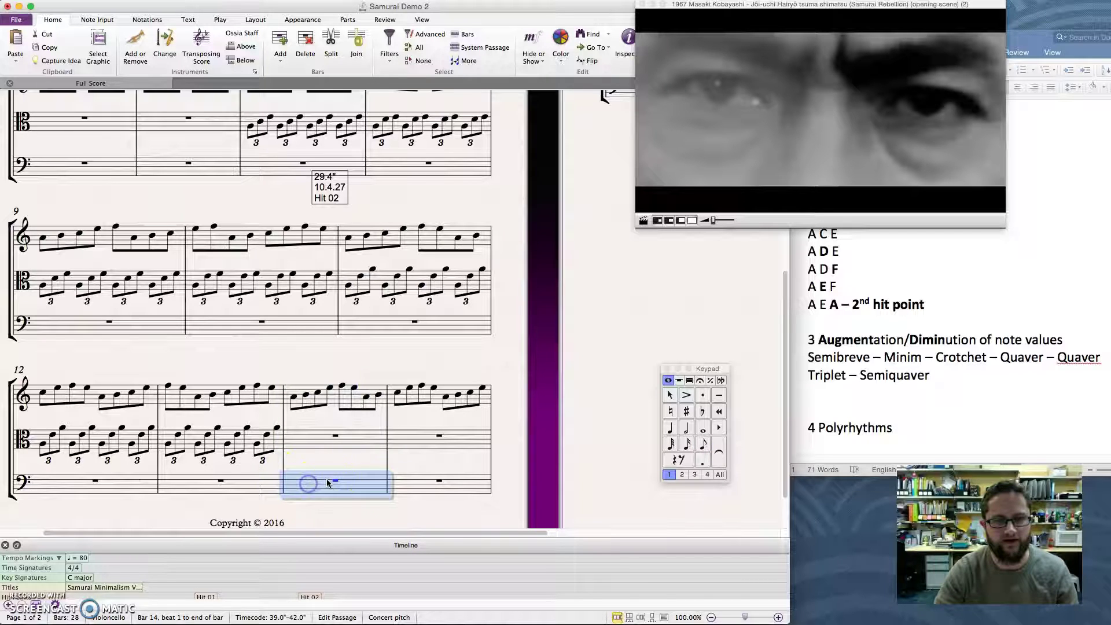
{"action": "left_click", "coordinate": [330, 486]}
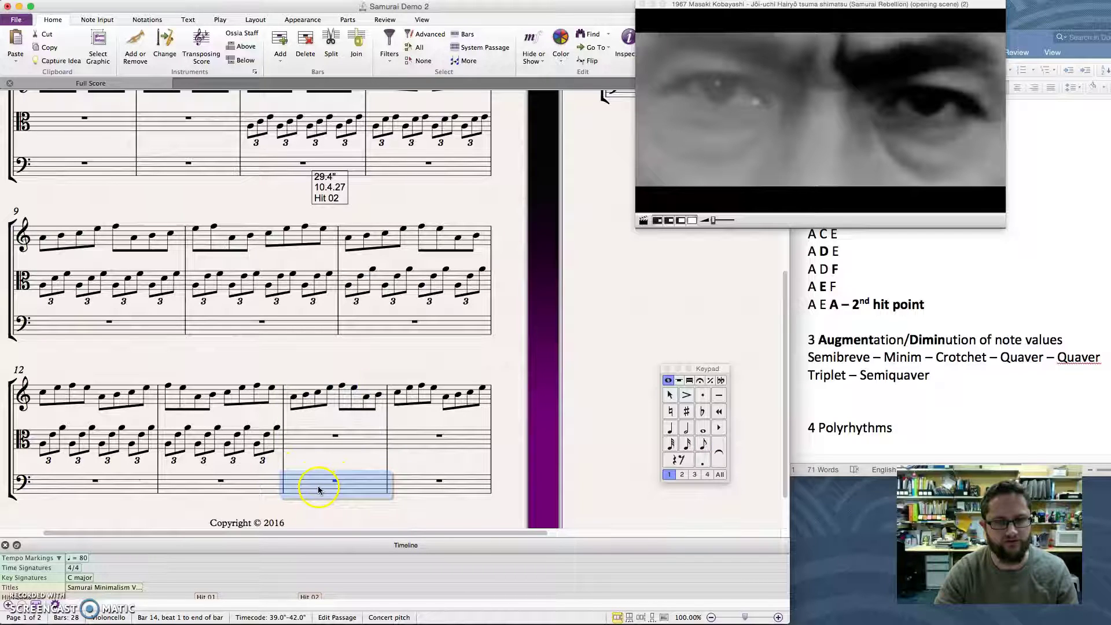
{"action": "left_click", "coordinate": [312, 354]}
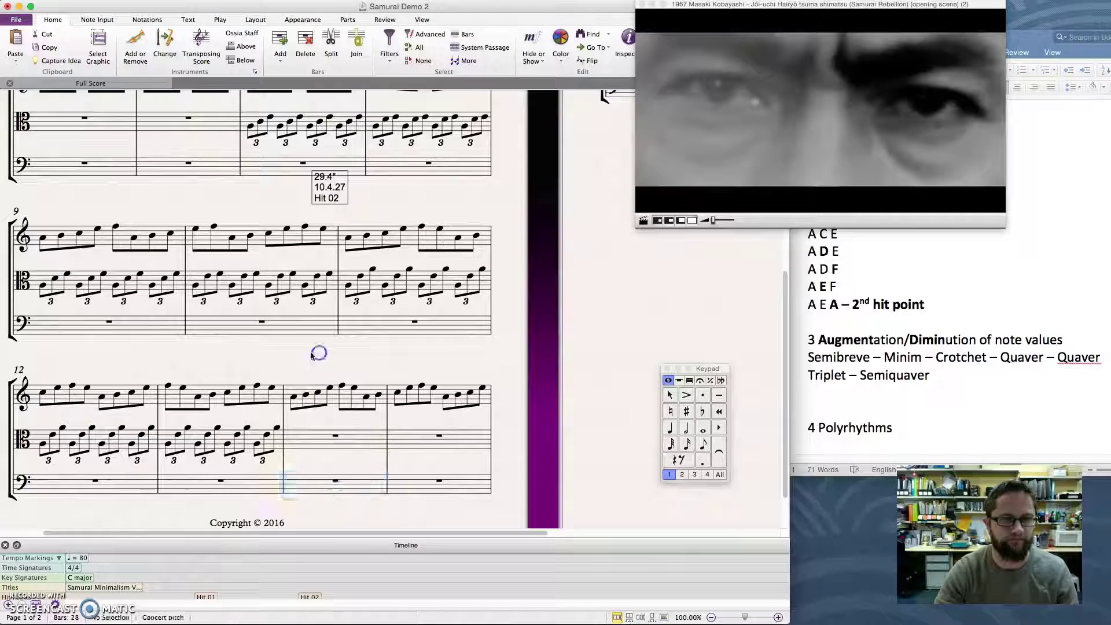
Step: Enter the notes A, low E and C as crotchets at the start of cello bar 11
{"action": "left_click", "coordinate": [373, 327]}
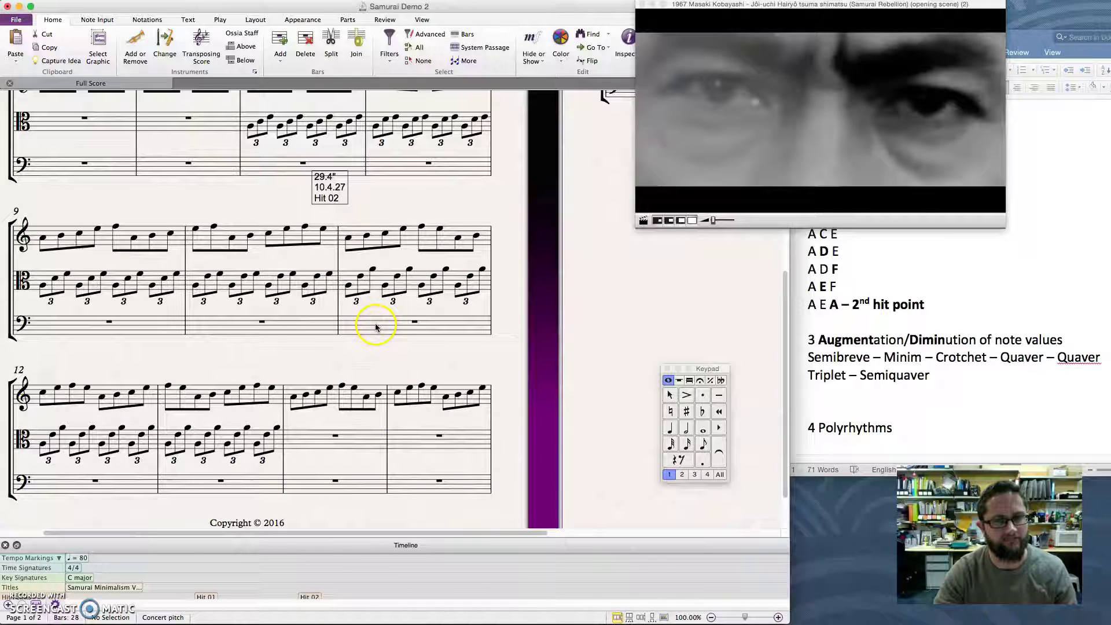
{"action": "left_click", "coordinate": [373, 324]}
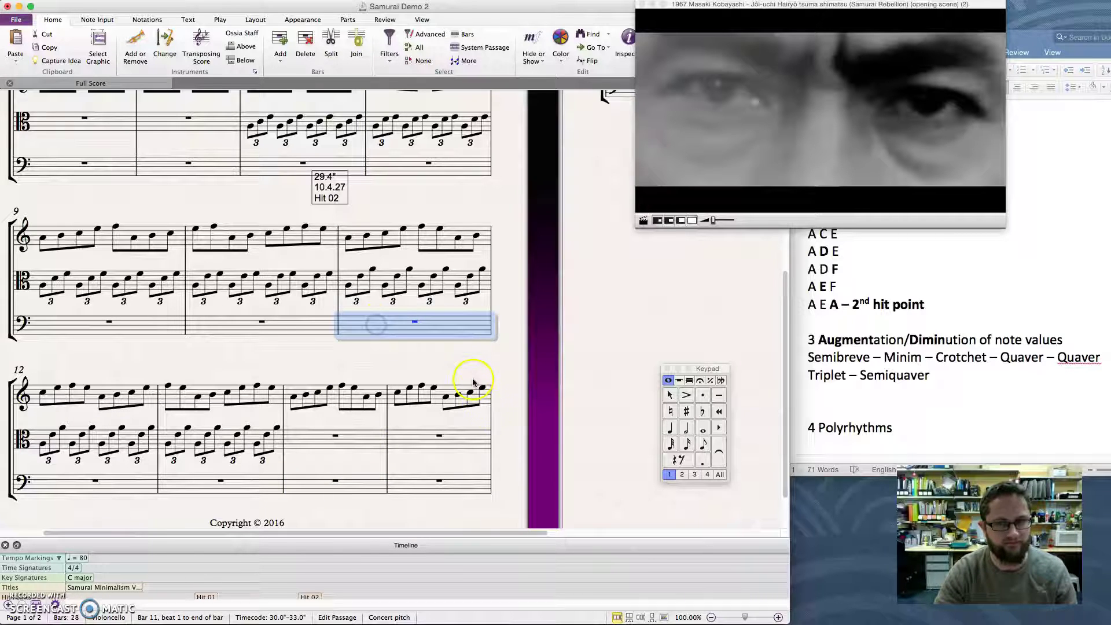
{"action": "left_click", "coordinate": [668, 429]}
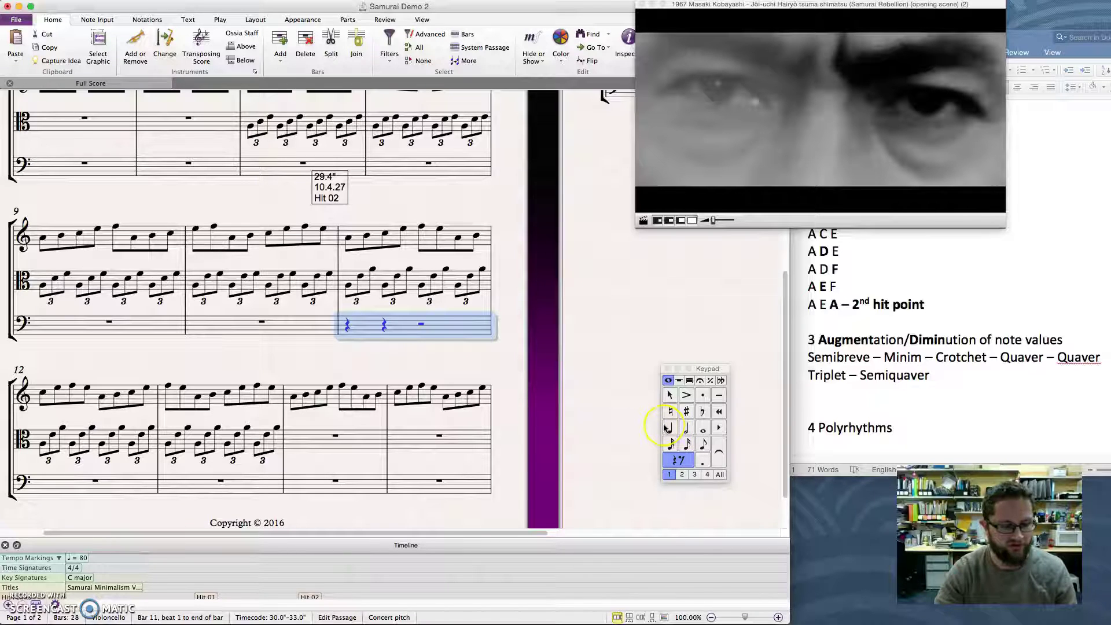
{"action": "key", "text": "a"}
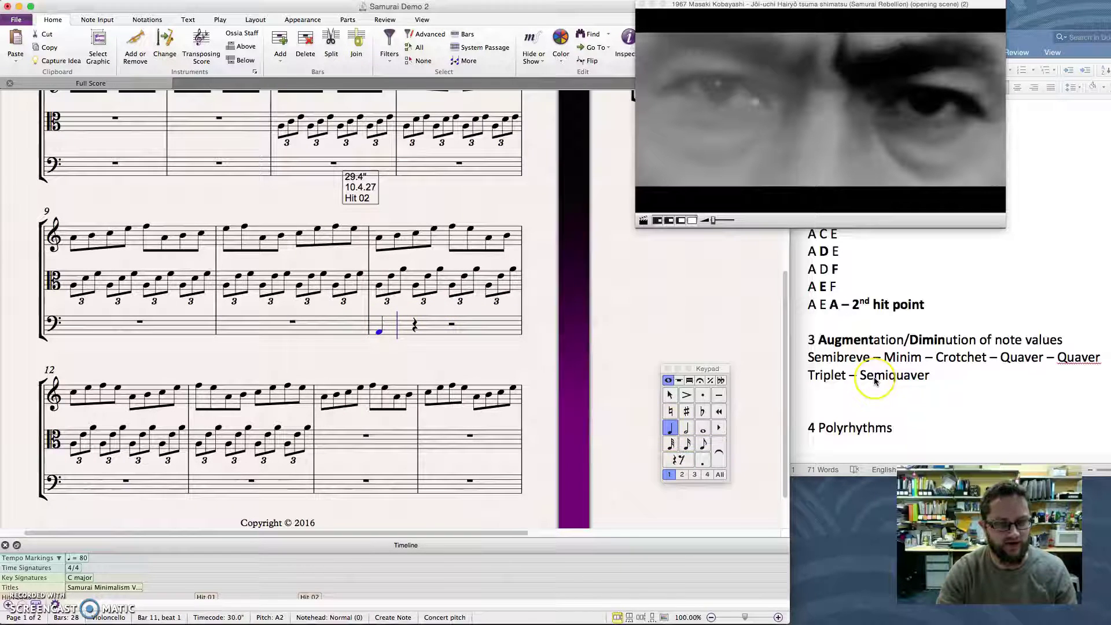
{"action": "key", "text": "f"}
{"action": "key", "text": "c"}
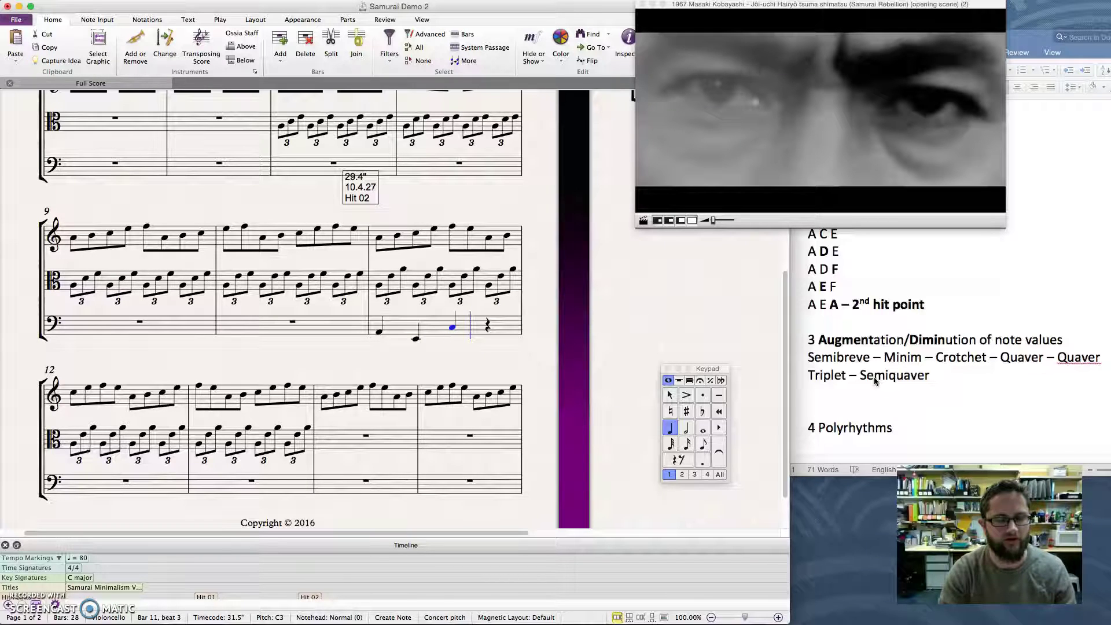
Step: Select the three-crotchet cello figure in bar 11 and repeat it twice, continuing into bar 13
{"action": "key", "text": "shift+Left"}
{"action": "key", "text": "shift+Left"}
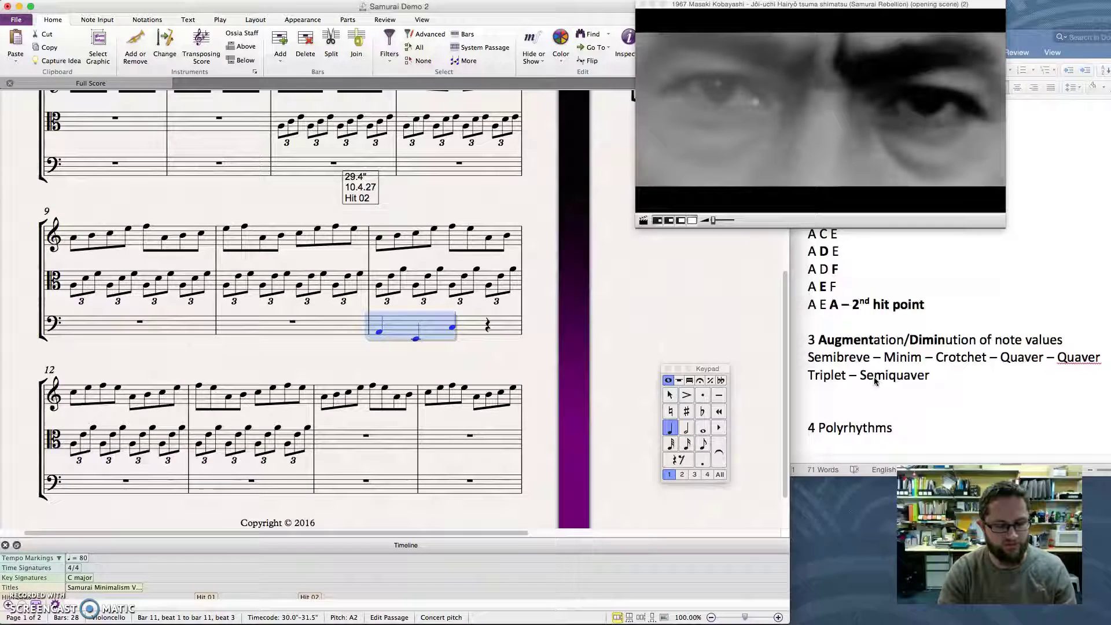
{"action": "key", "text": "r"}
Step: Repeat the three-crotchet cello figure once more to fill bar 13, leaving nothing selected
{"action": "key", "text": "r"}
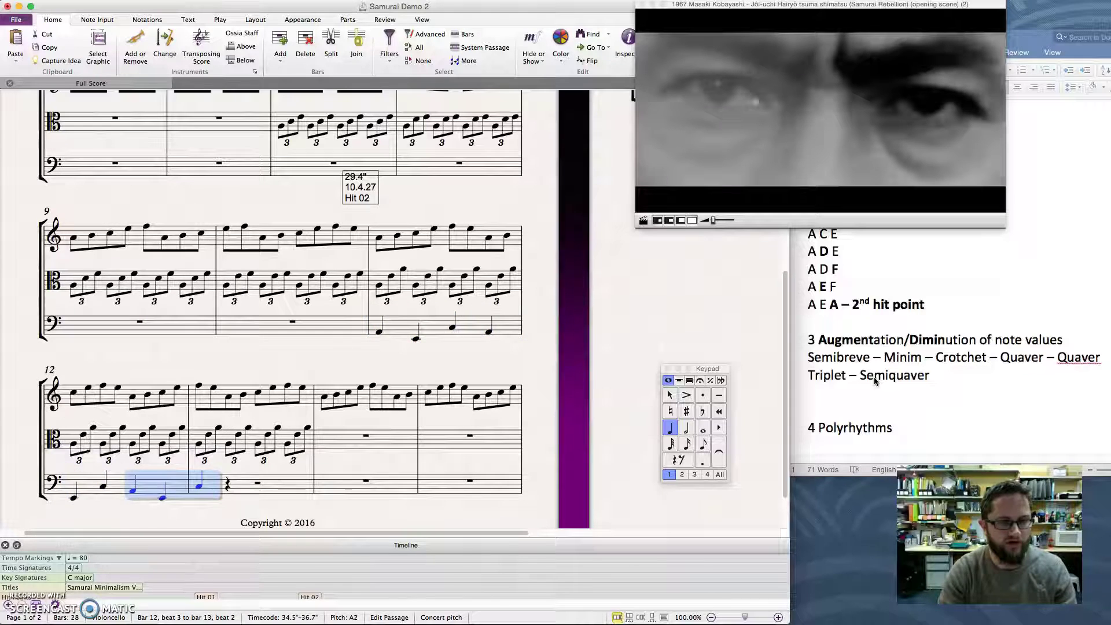
{"action": "key", "text": "r"}
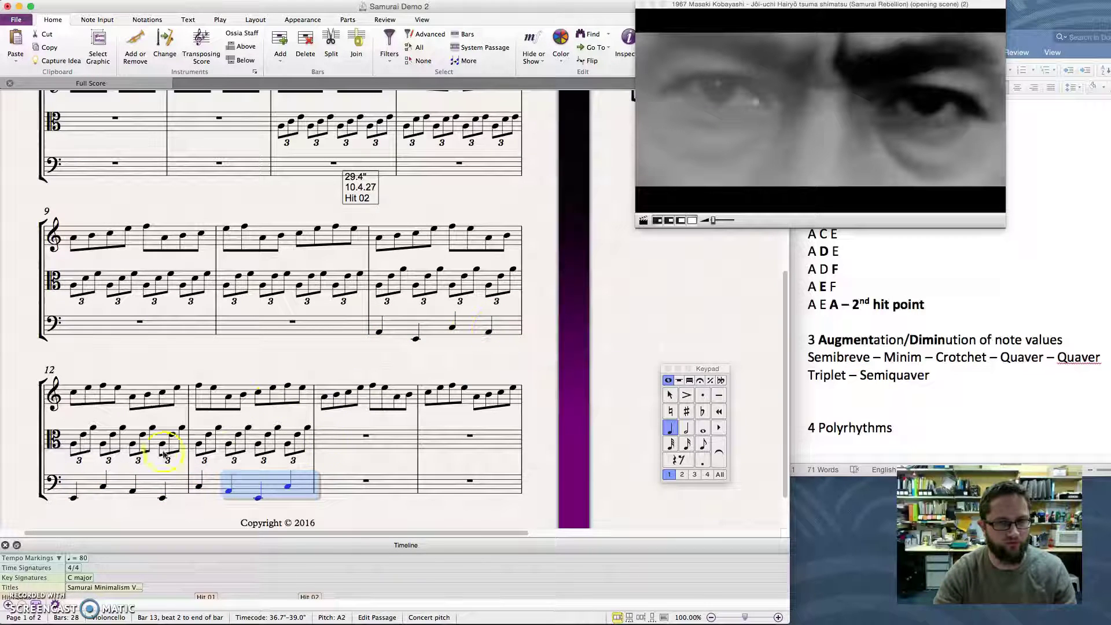
{"action": "key", "text": "Escape"}
Step: Select the violin quavers from bar 14 through bar 16 and delete them
{"action": "left_click", "coordinate": [365, 401]}
{"action": "left_click", "coordinate": [476, 392]}
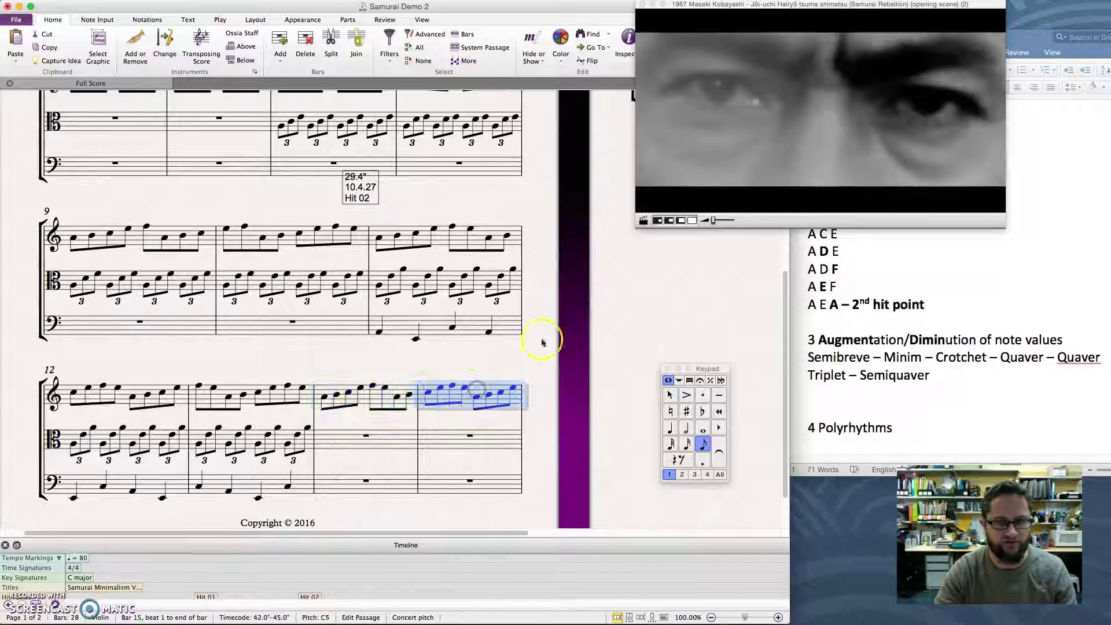
{"action": "left_click", "coordinate": [402, 390]}
{"action": "left_click_drag", "start_coordinate": [618, 328], "coordinate": [307, 477]}
{"action": "left_click_drag", "start_coordinate": [455, 307], "coordinate": [396, 445]}
{"action": "left_click", "coordinate": [341, 171], "text": "shift"}
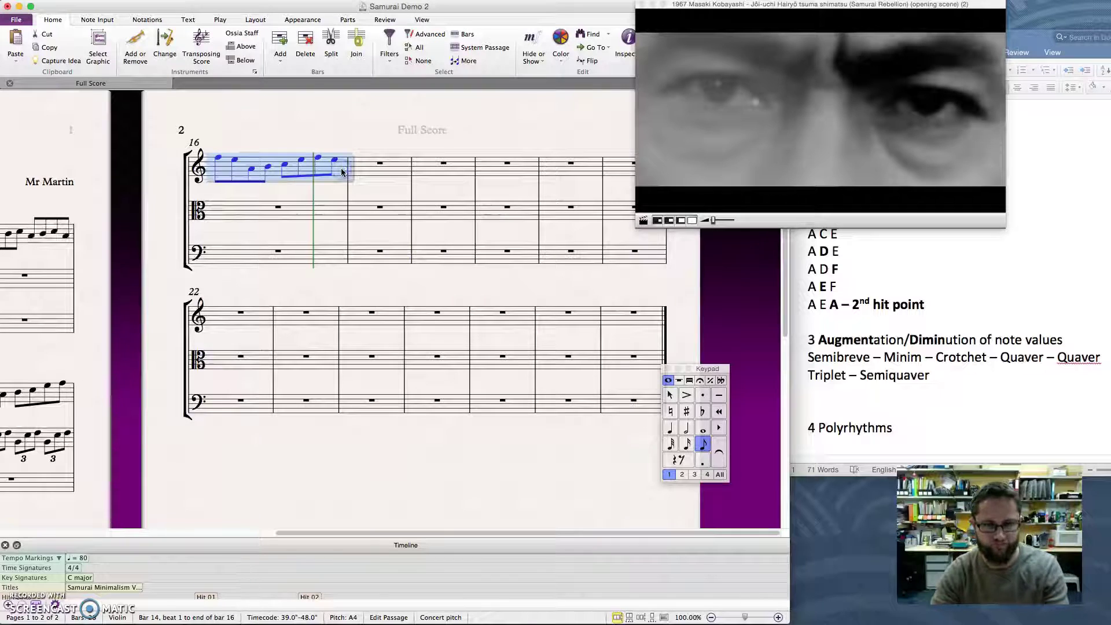
{"action": "key", "text": "Delete"}
Step: Add the text label Diminution above violin bar 14 and copy it to the viola and cello staves in the same bar
{"action": "left_click_drag", "start_coordinate": [375, 360], "coordinate": [597, 232]}
{"action": "left_click", "coordinate": [264, 374]}
{"action": "key", "text": "super+t"}
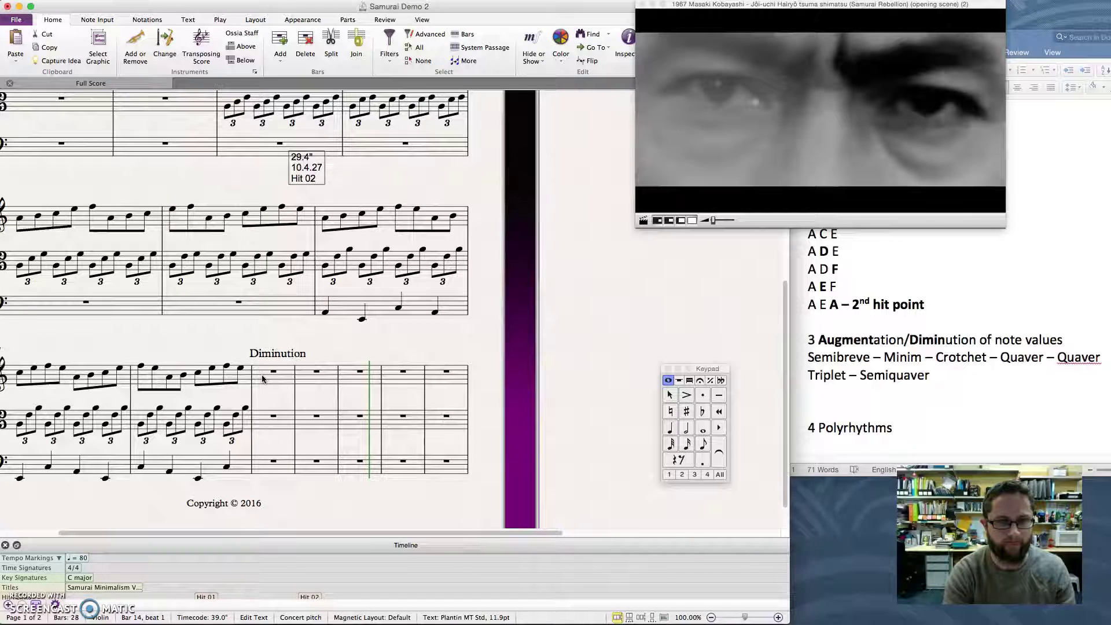
{"action": "left_click", "coordinate": [289, 351]}
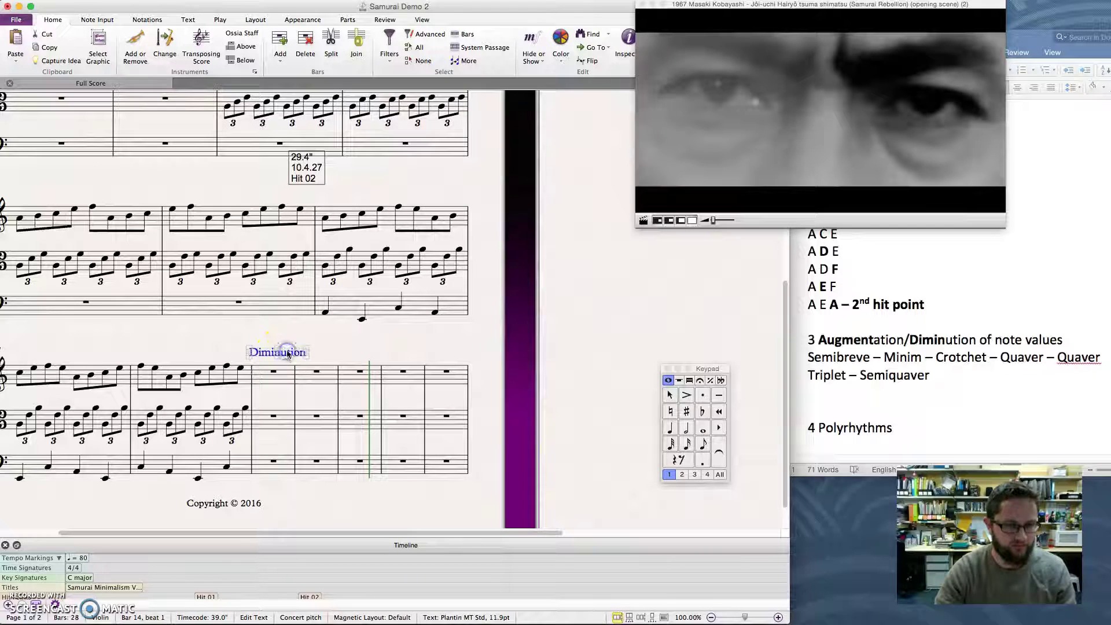
{"action": "left_click", "coordinate": [262, 421]}
{"action": "type", "text": "Diminution"}
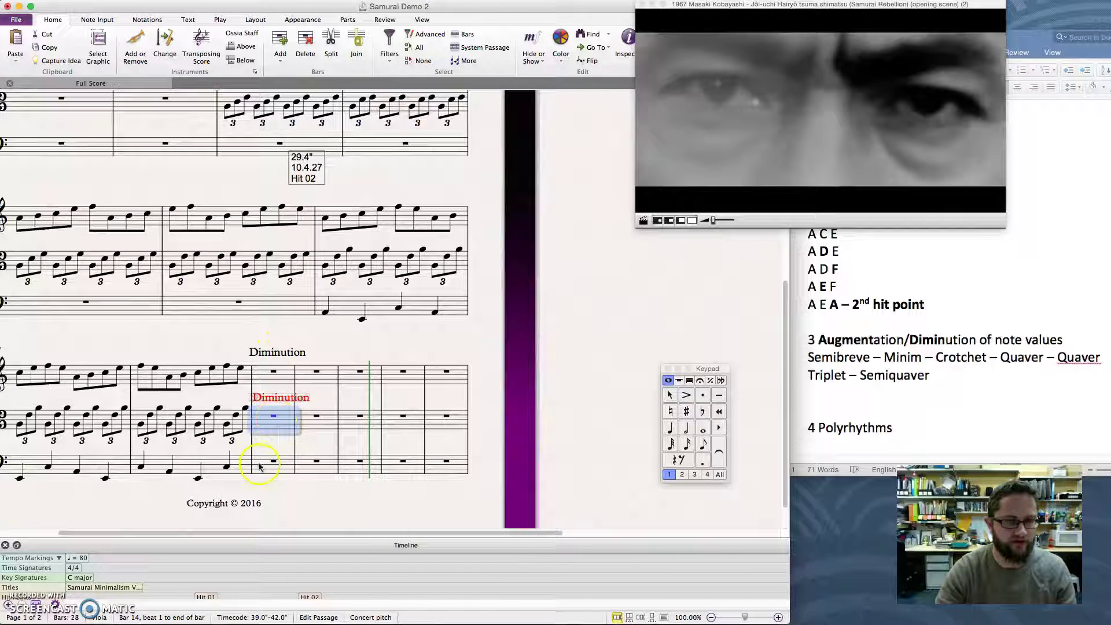
{"action": "left_click", "coordinate": [259, 466]}
{"action": "type", "text": "Diminution"}
Step: Change the cello label at bar 14 to Augment
{"action": "double_click", "coordinate": [275, 447]}
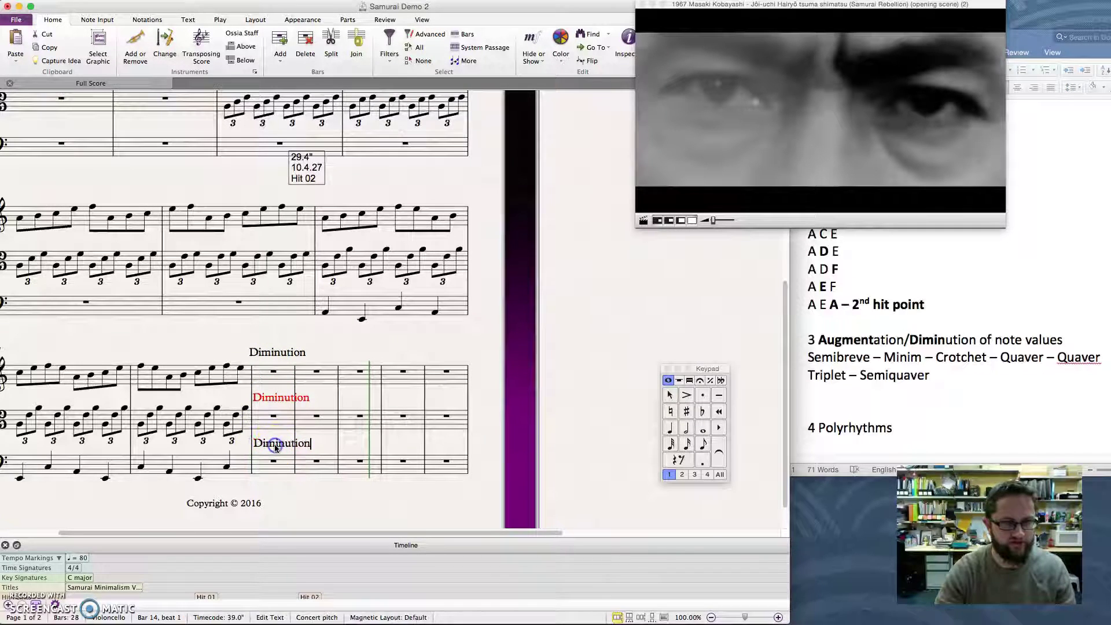
{"action": "double_click", "coordinate": [276, 447]}
{"action": "type", "text": "Augment"}
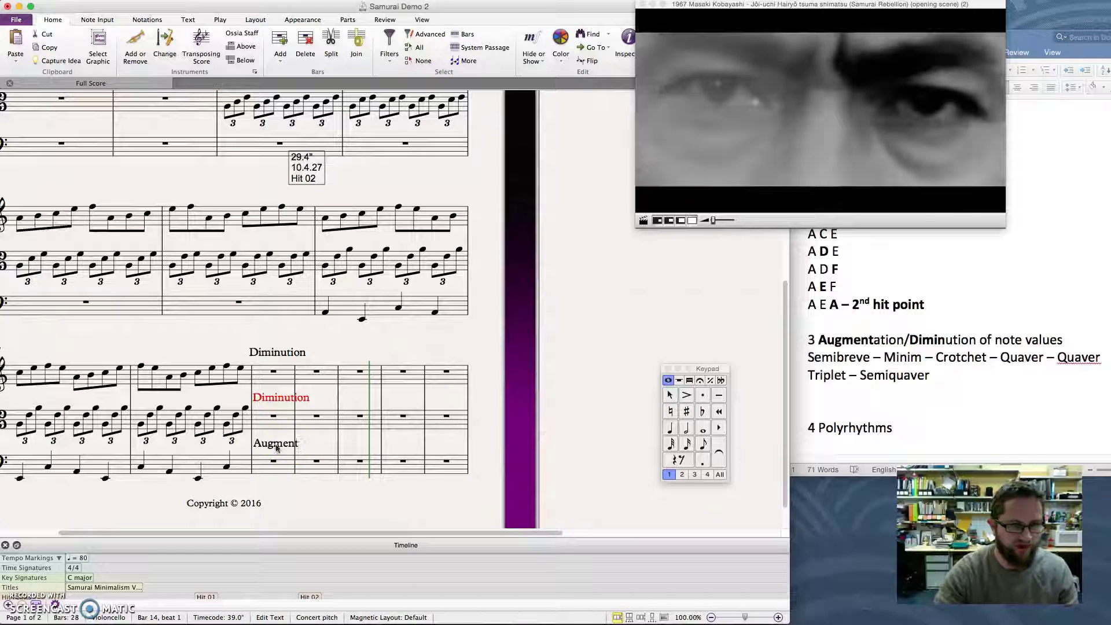
{"action": "left_click", "coordinate": [218, 327]}
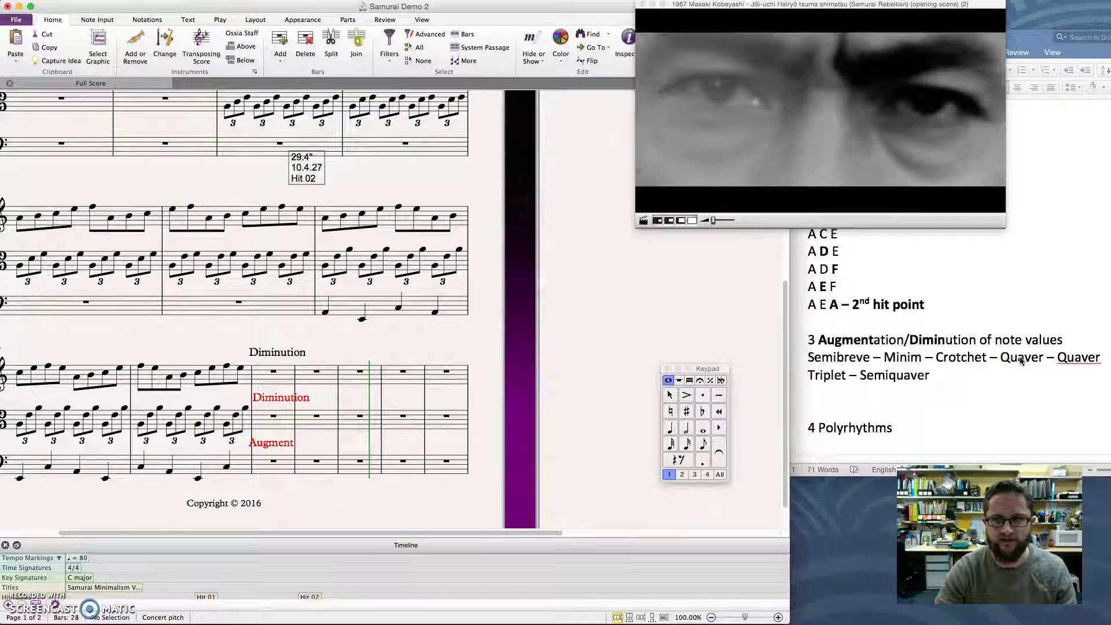
Step: Change the cello label at bar 14 back to Diminution
{"action": "double_click", "coordinate": [270, 443]}
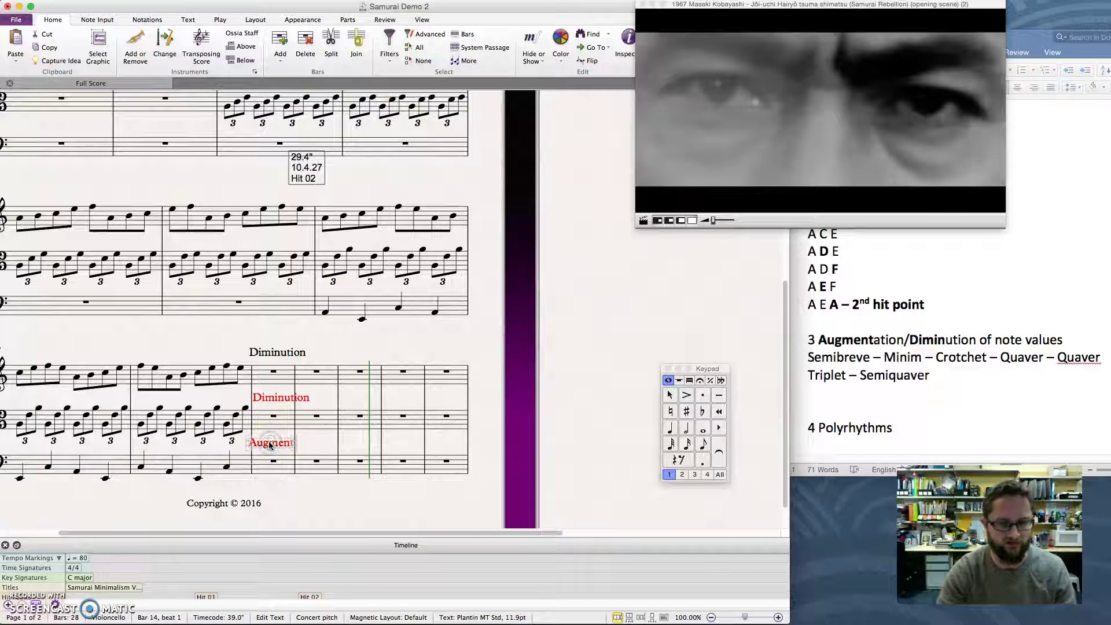
{"action": "left_click", "coordinate": [269, 442]}
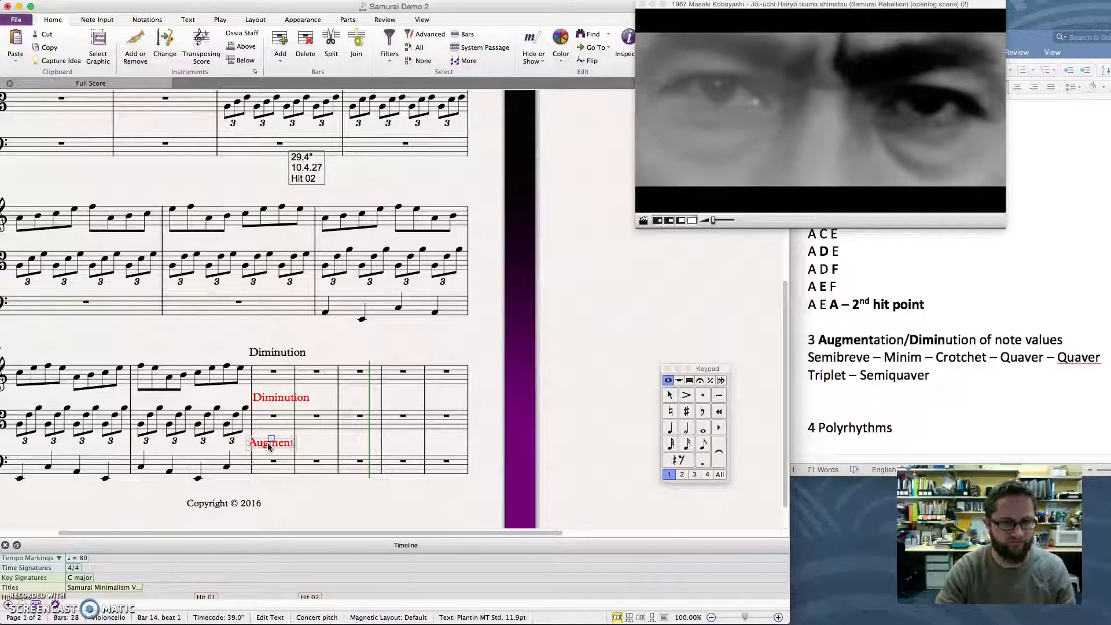
{"action": "double_click", "coordinate": [269, 444]}
{"action": "type", "text": "Diminution"}
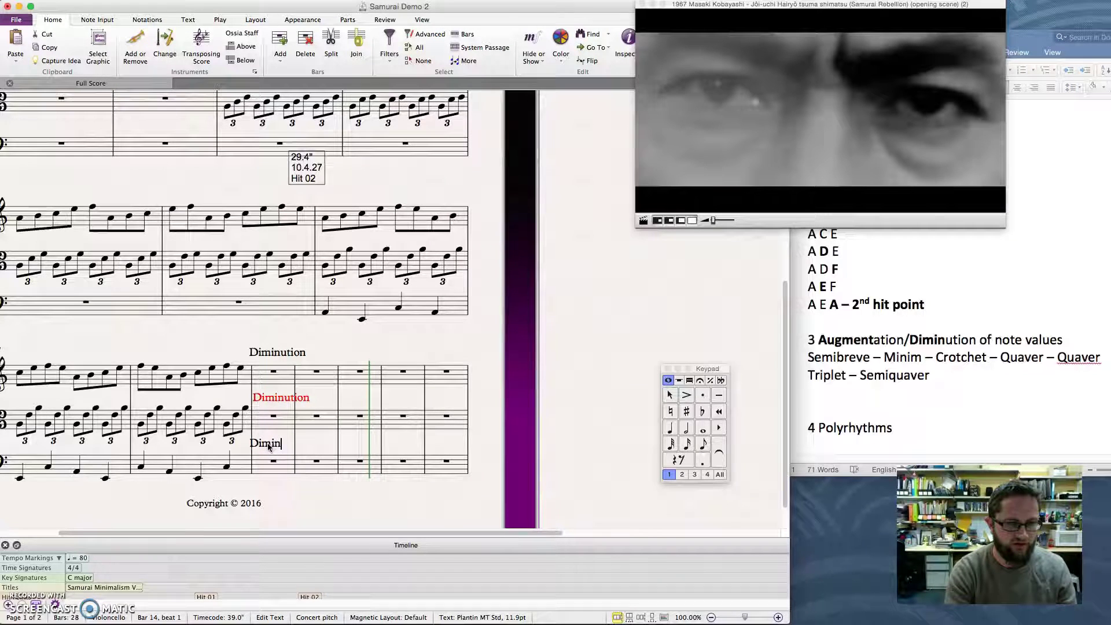
Step: Change the viola label at bar 14 to Augmentation
{"action": "left_click", "coordinate": [279, 398]}
{"action": "double_click", "coordinate": [275, 399]}
{"action": "double_click", "coordinate": [275, 399]}
{"action": "type", "text": "Augmentation"}
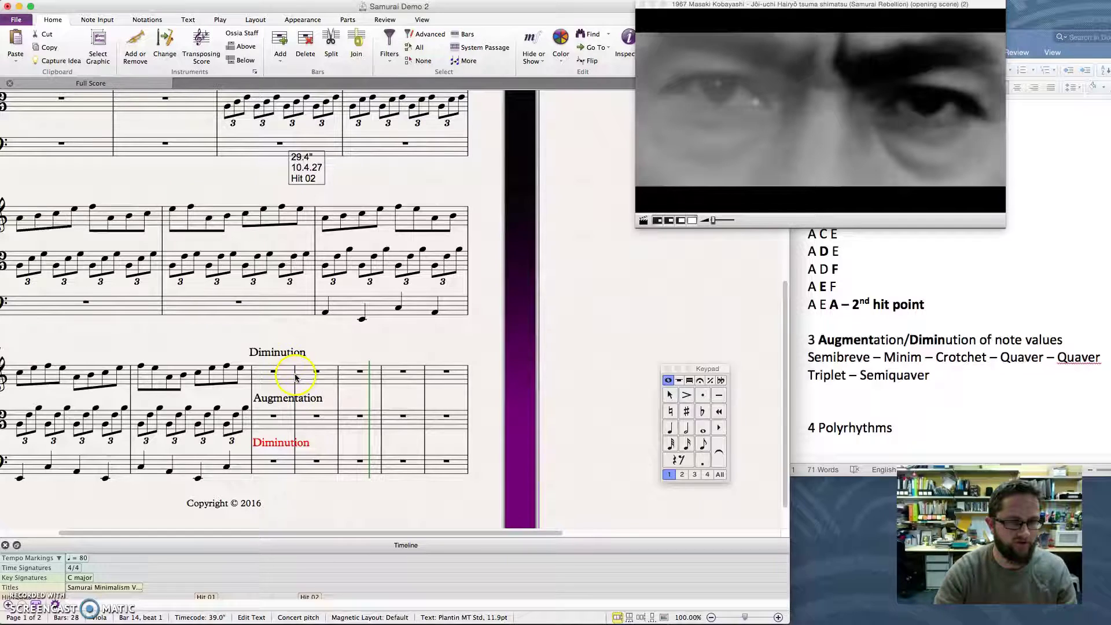
Step: Change the violin label above bar 14 to Augmentation and leave text editing
{"action": "left_click", "coordinate": [277, 353]}
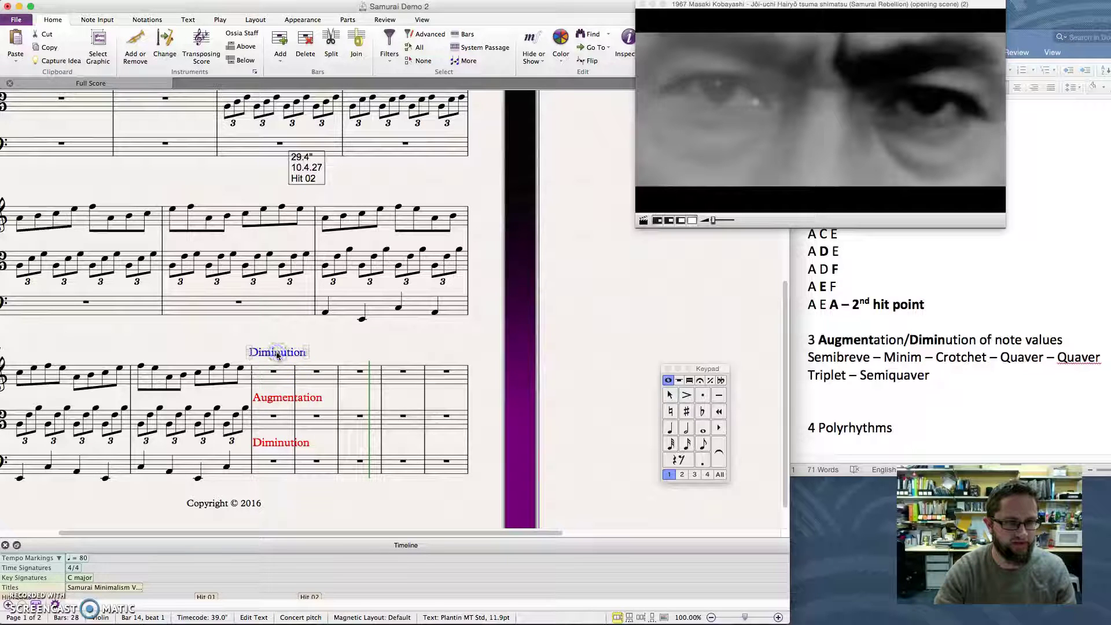
{"action": "double_click", "coordinate": [277, 354]}
{"action": "double_click", "coordinate": [272, 354]}
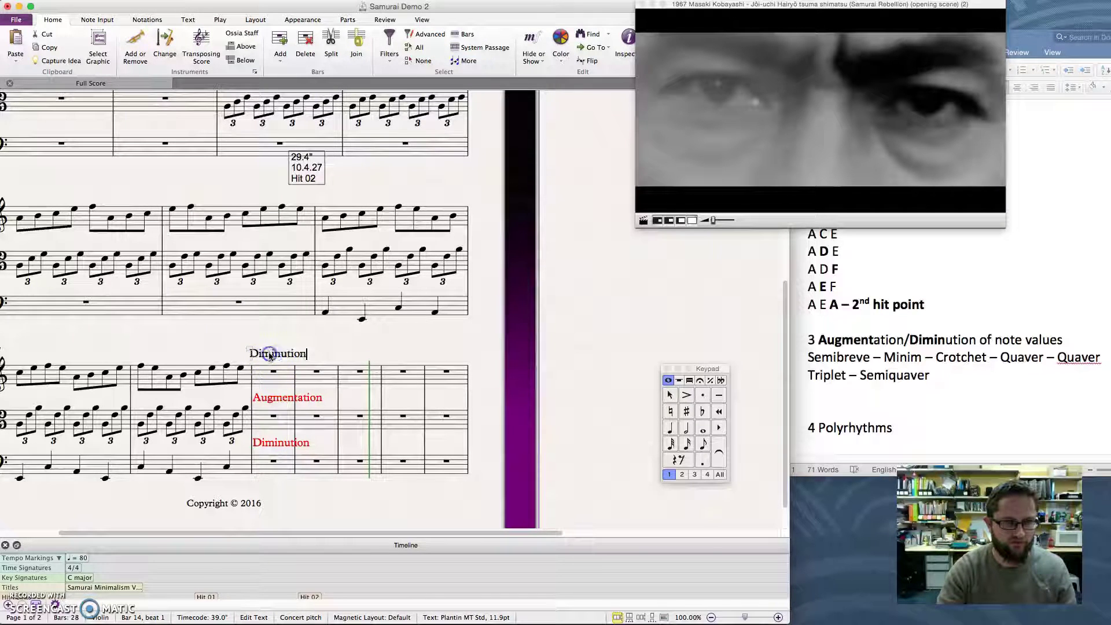
{"action": "type", "text": "Augmenta"}
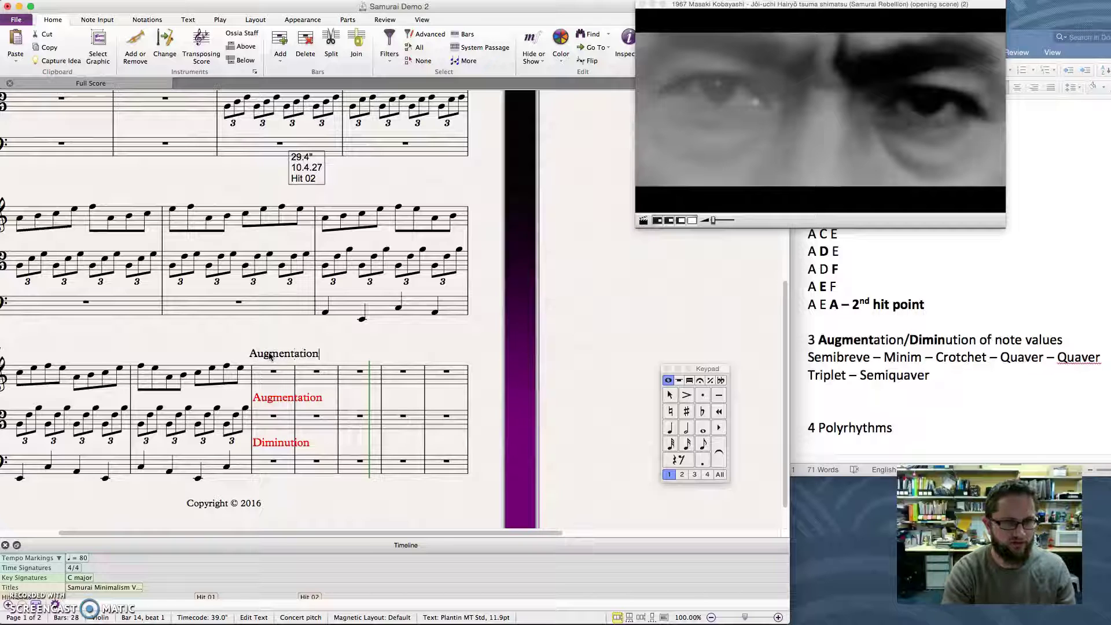
{"action": "key", "text": "Escape"}
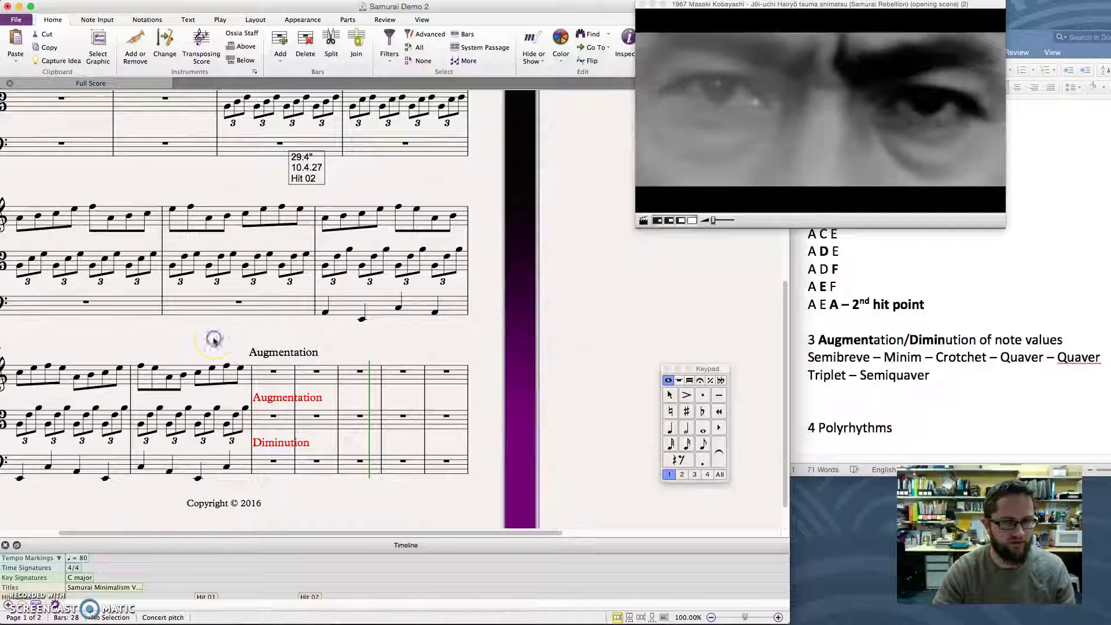
Step: Enter the high notes A, B, C, E, F and E as crotchets in the violin, starting at bar 14
{"action": "left_click", "coordinate": [289, 375]}
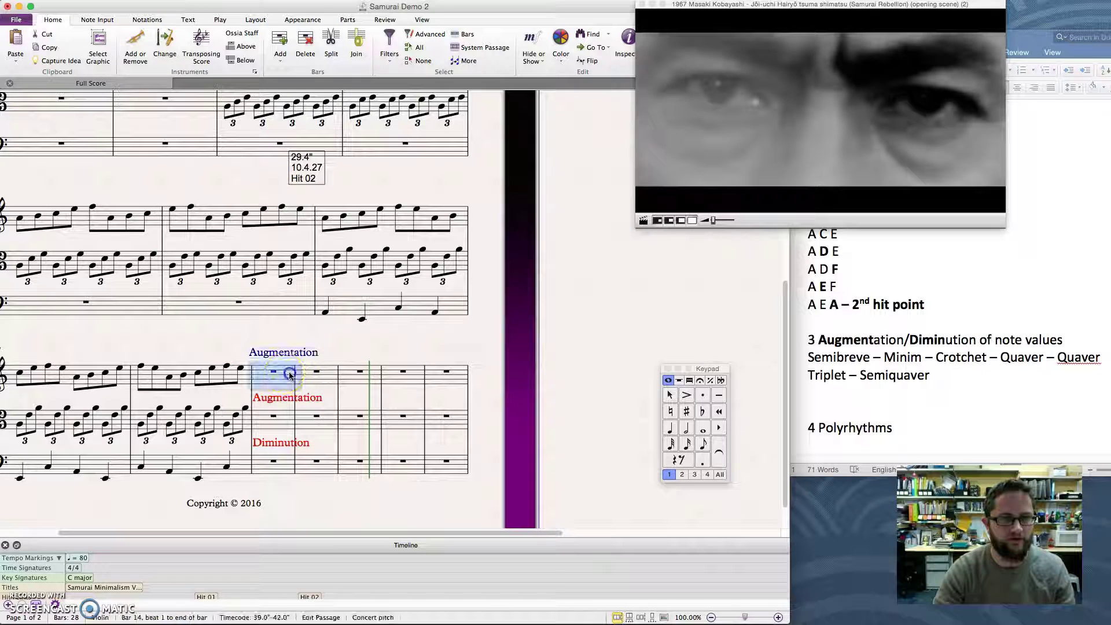
{"action": "left_click", "coordinate": [670, 431]}
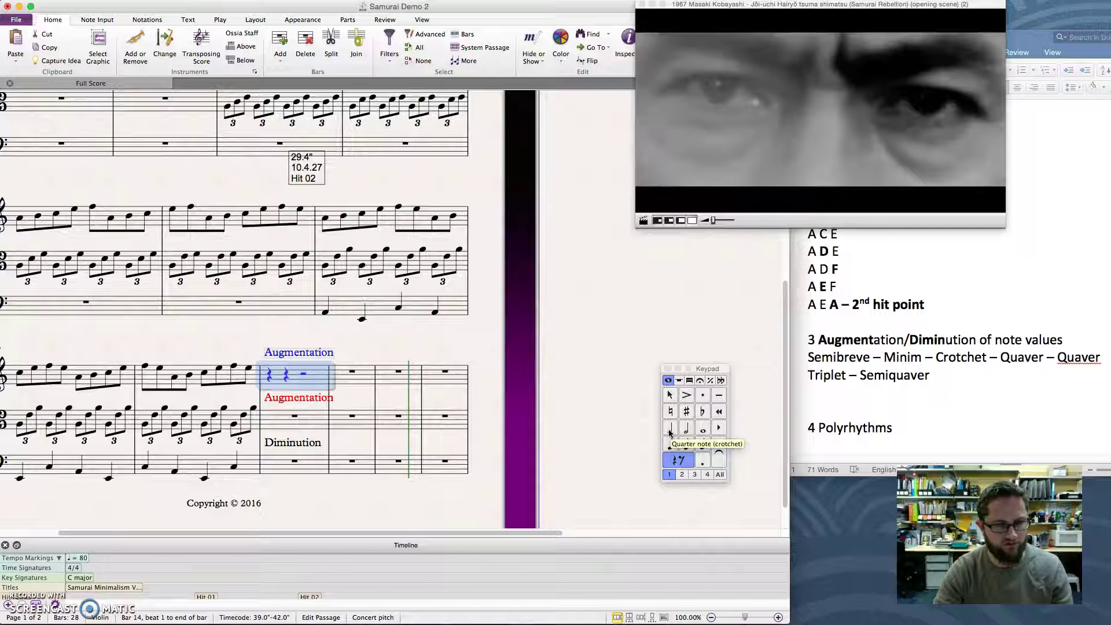
{"action": "key", "text": "n"}
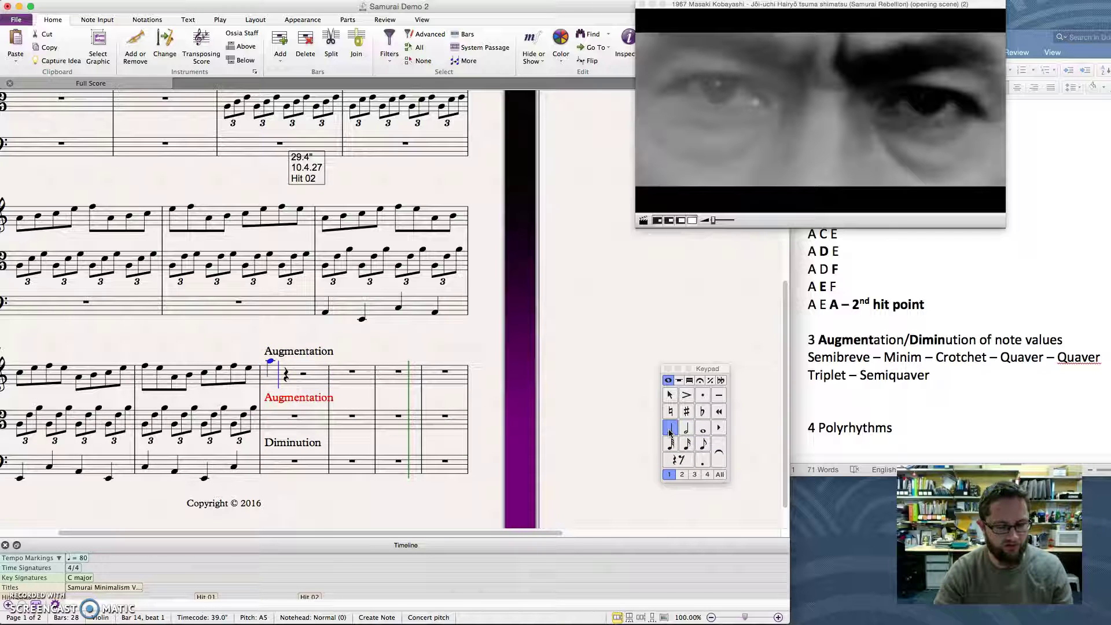
{"action": "key", "text": "b"}
{"action": "key", "text": "c"}
{"action": "key", "text": "e"}
{"action": "key", "text": "f"}
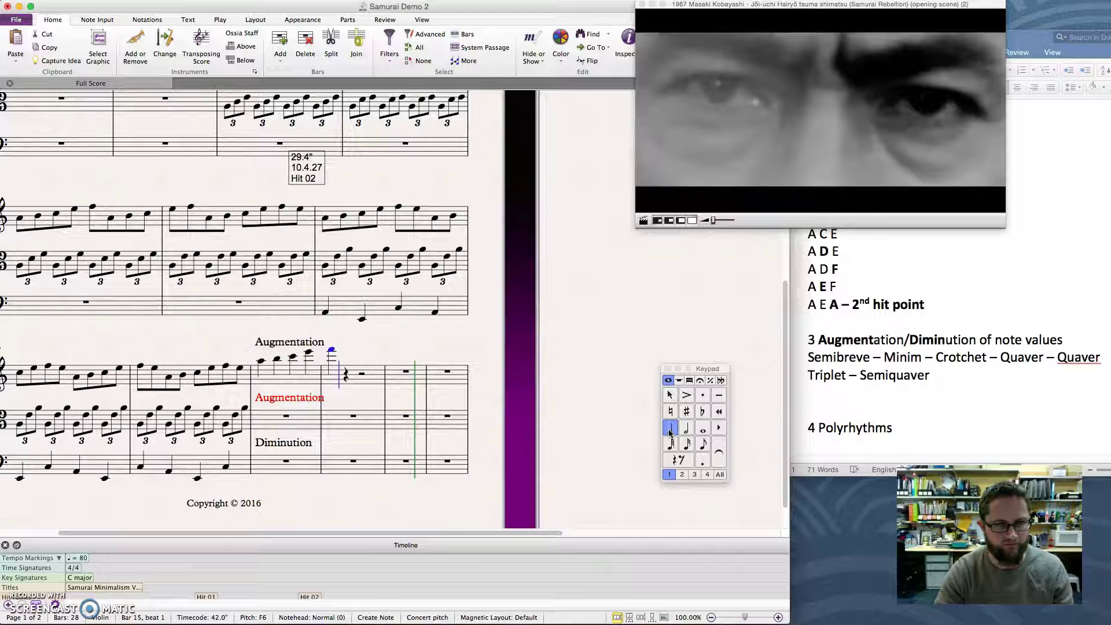
{"action": "key", "text": "e"}
Step: Select the six-crotchet violin figure starting in bar 14 and repeat it several times, continuing onto page 2
{"action": "left_click", "coordinate": [260, 359]}
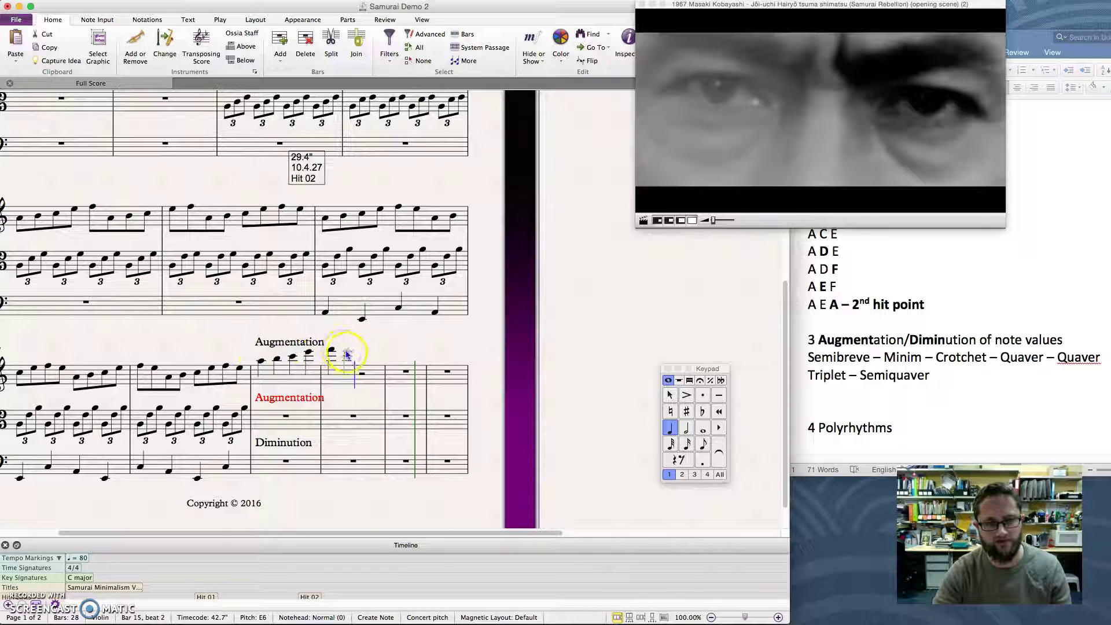
{"action": "key", "text": "shift+Left"}
{"action": "key", "text": "shift+Left"}
{"action": "key", "text": "shift+Left"}
{"action": "key", "text": "shift+Left"}
{"action": "key", "text": "shift+Left"}
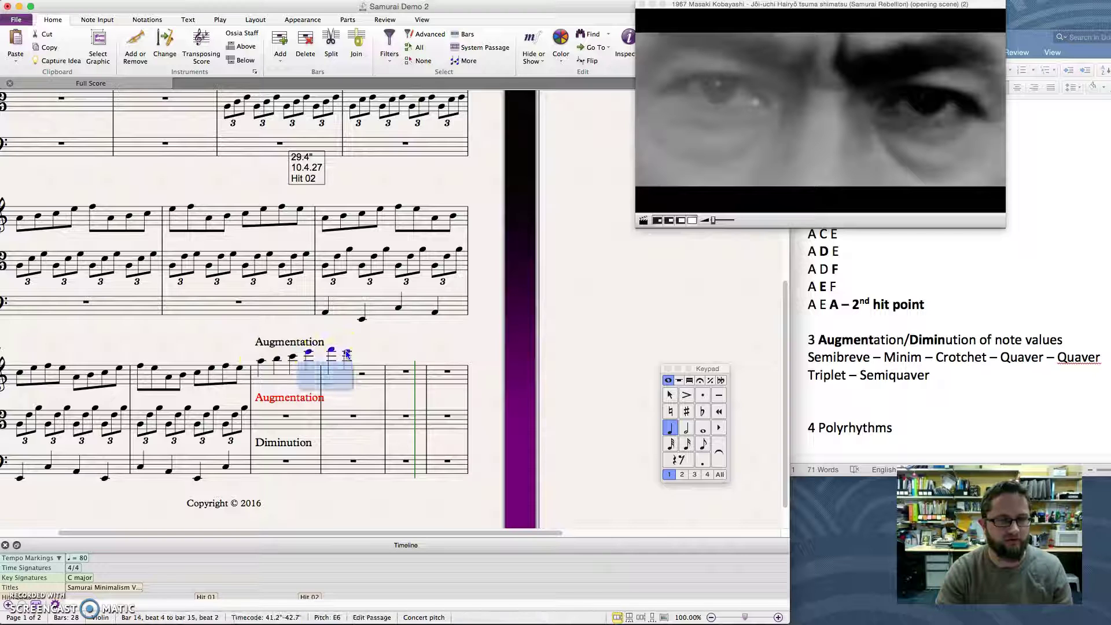
{"action": "key", "text": "r"}
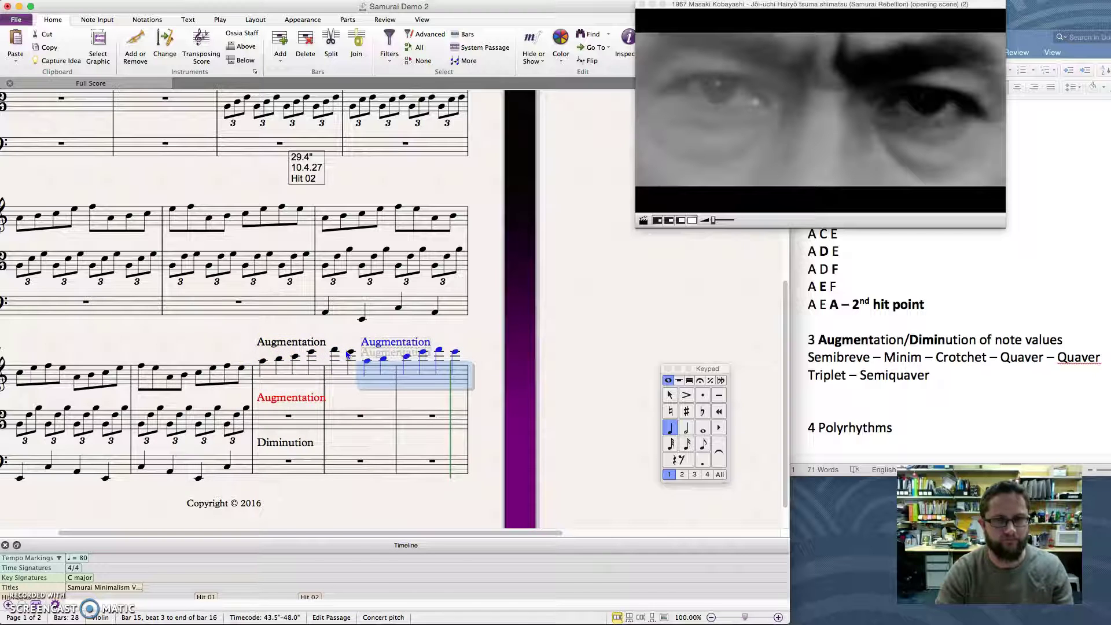
{"action": "left_click", "coordinate": [500, 198]}
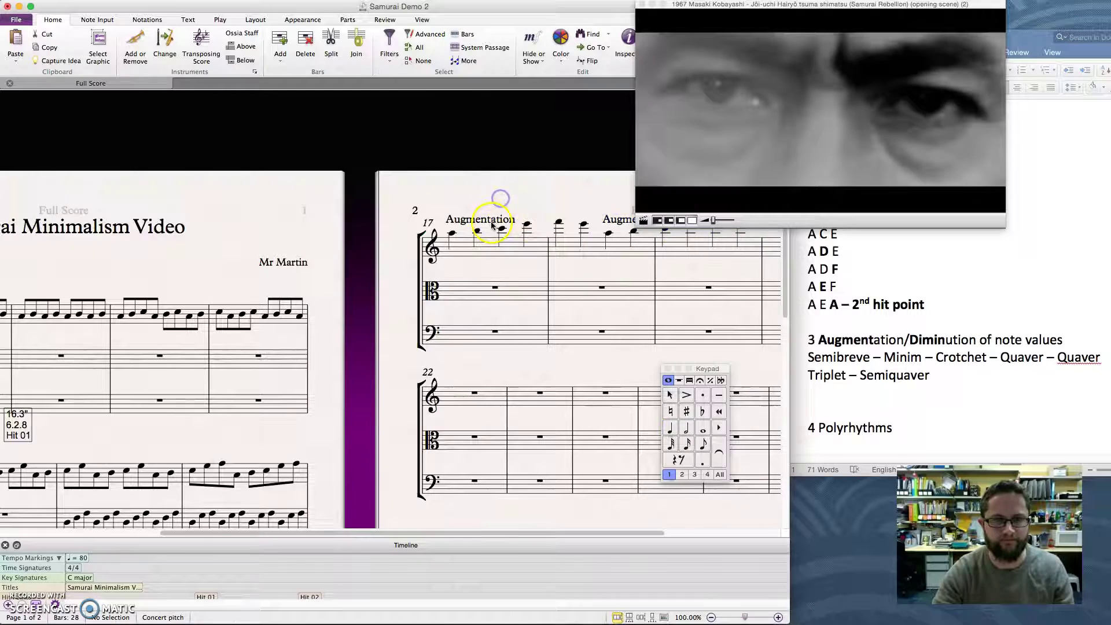
Step: Delete the duplicated Augmentation labels above the violin on page 2 and in bar 15, keeping only the one at bar 14
{"action": "left_click", "coordinate": [492, 225]}
{"action": "key", "text": "Delete"}
{"action": "left_click", "coordinate": [616, 220]}
{"action": "key", "text": "Delete"}
{"action": "scroll", "coordinate": [296, 468], "scroll_direction": "left", "scroll_amount": 4}
{"action": "scroll", "coordinate": [296, 467], "scroll_direction": "down", "scroll_amount": 5}
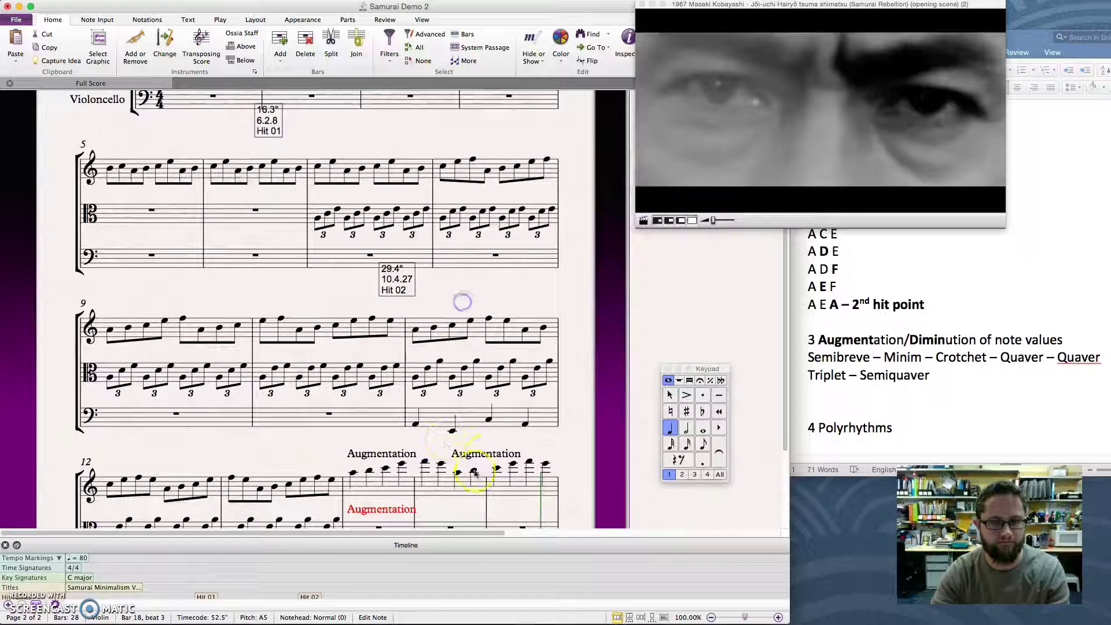
{"action": "left_click", "coordinate": [476, 469]}
{"action": "key", "text": "Delete"}
Step: Check the note-value list in the Word notes, and enter A, E and high A as quavers at the start of viola bar 14
{"action": "scroll", "coordinate": [285, 453], "scroll_direction": "down", "scroll_amount": 4}
{"action": "left_click", "coordinate": [294, 418]}
{"action": "left_click", "coordinate": [294, 418]}
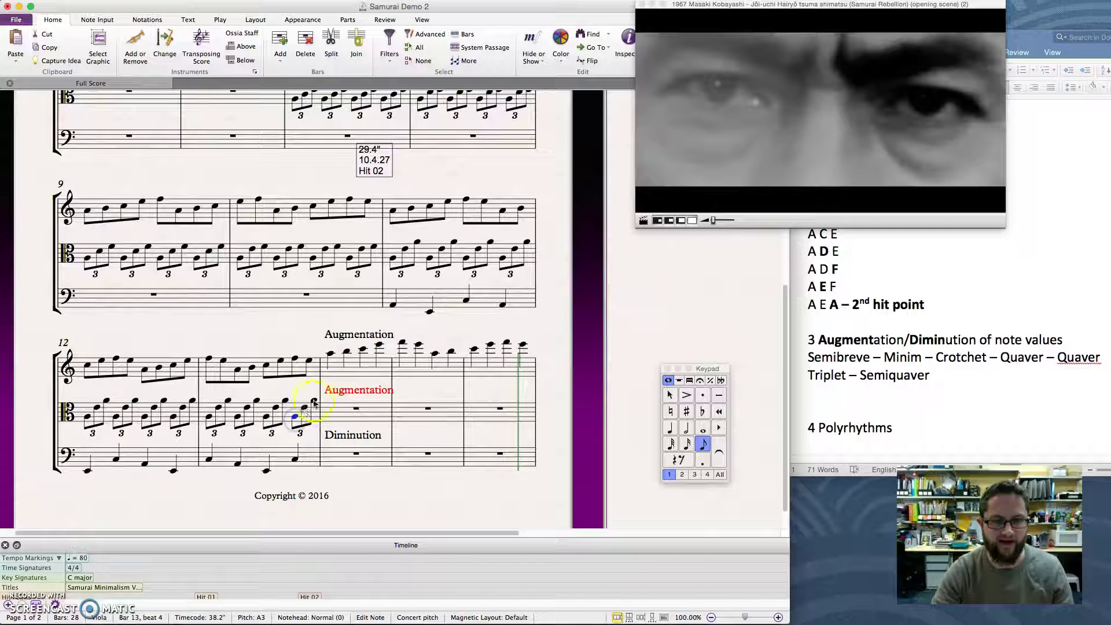
{"action": "left_click", "coordinate": [336, 415]}
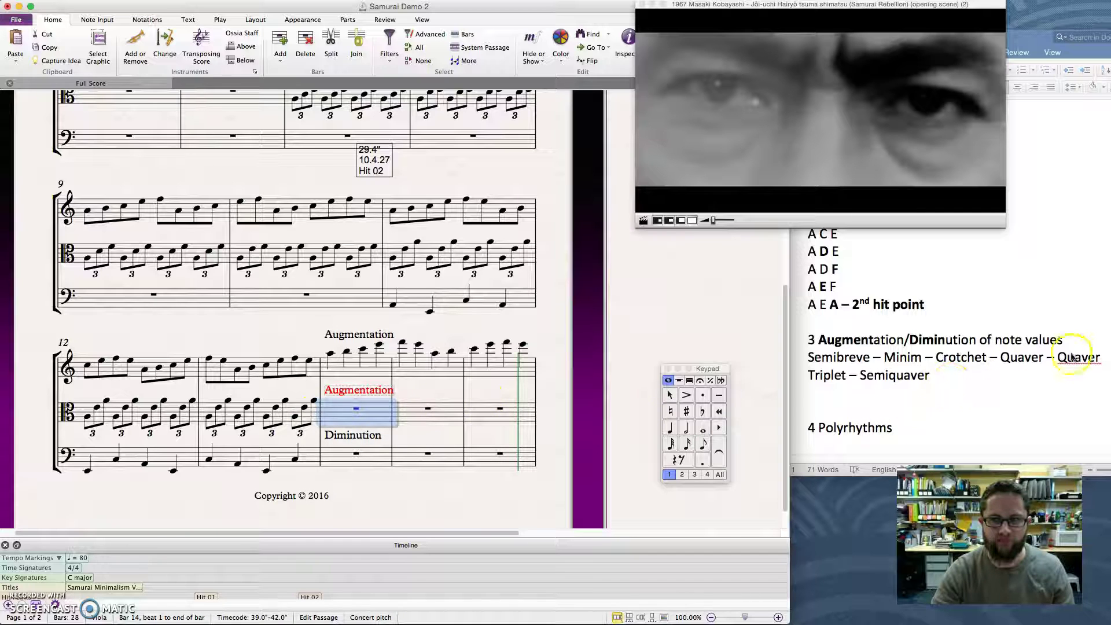
{"action": "left_click", "coordinate": [1021, 363]}
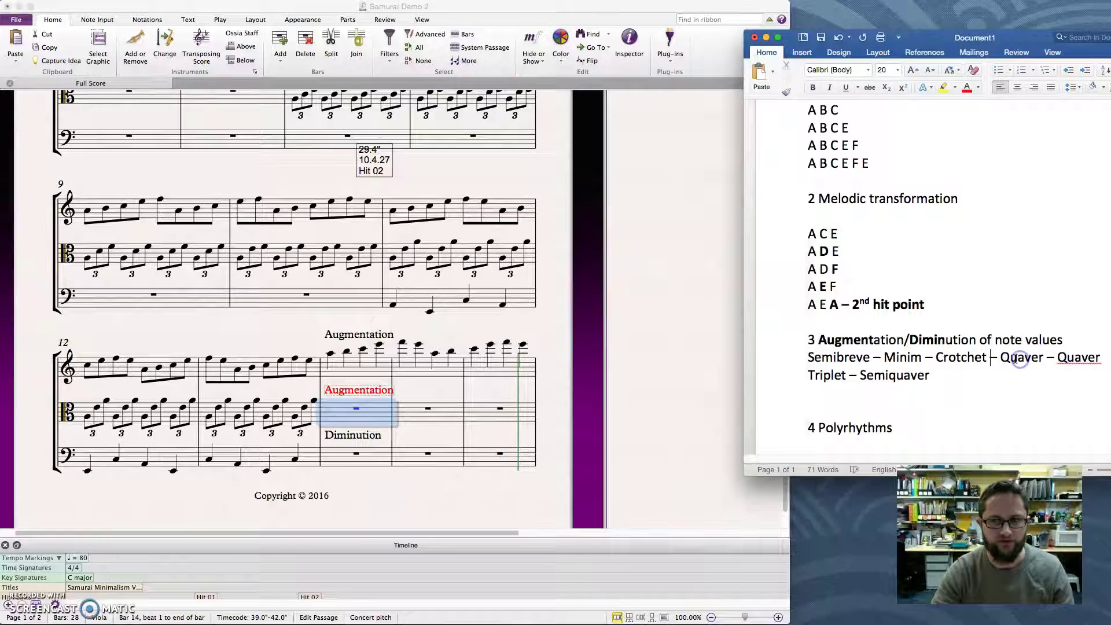
{"action": "left_click", "coordinate": [298, 379]}
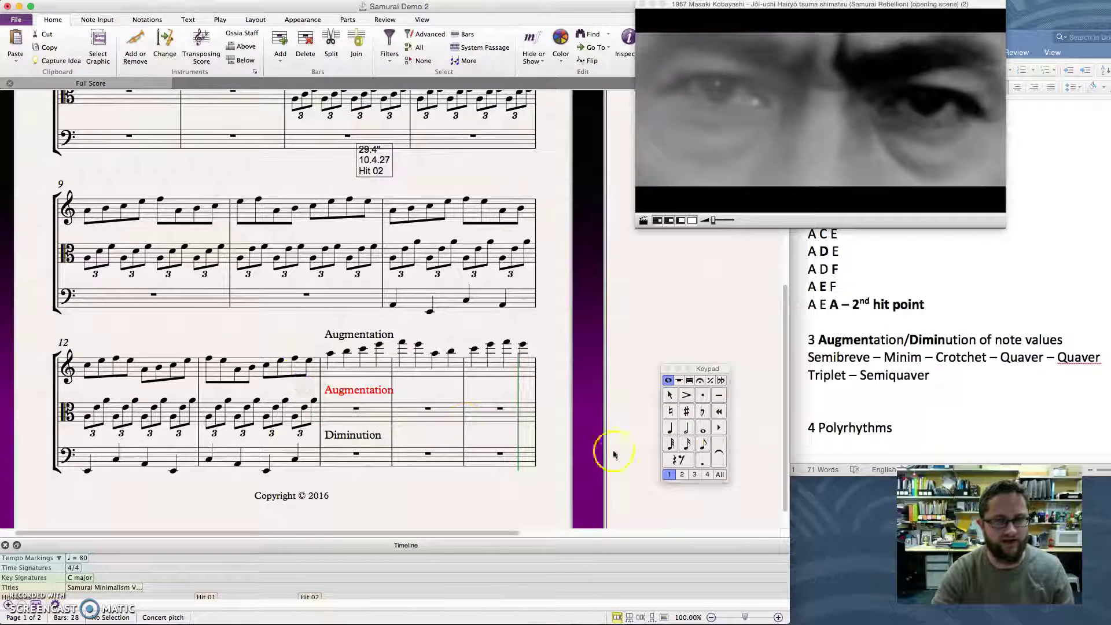
{"action": "left_click", "coordinate": [334, 416]}
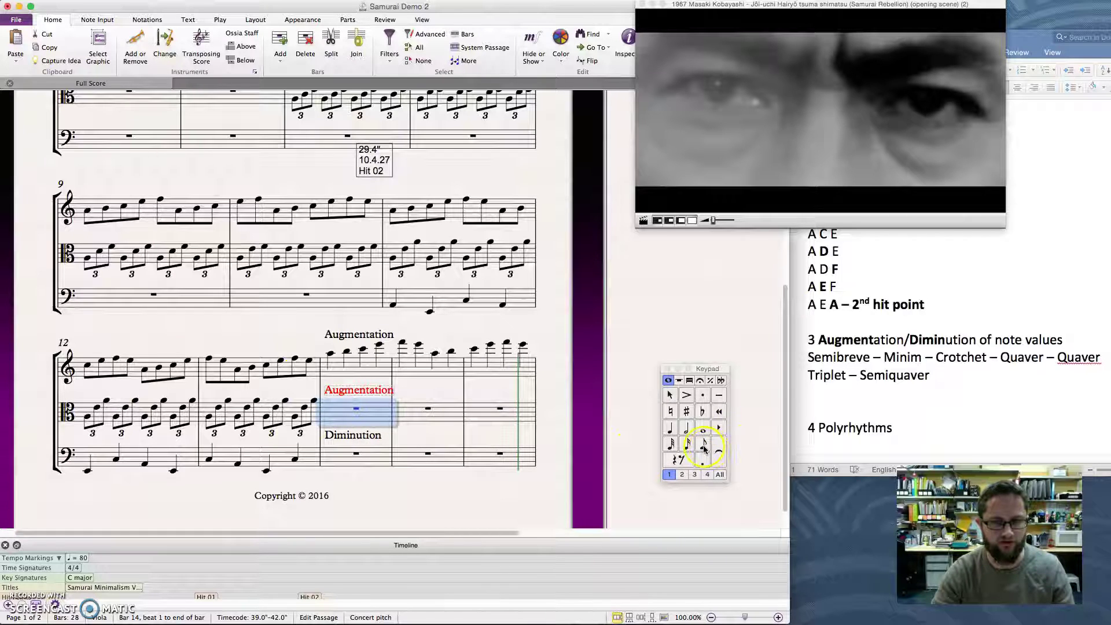
{"action": "left_click", "coordinate": [704, 448]}
{"action": "key", "text": "a"}
{"action": "key", "text": "e"}
{"action": "key", "text": "a"}
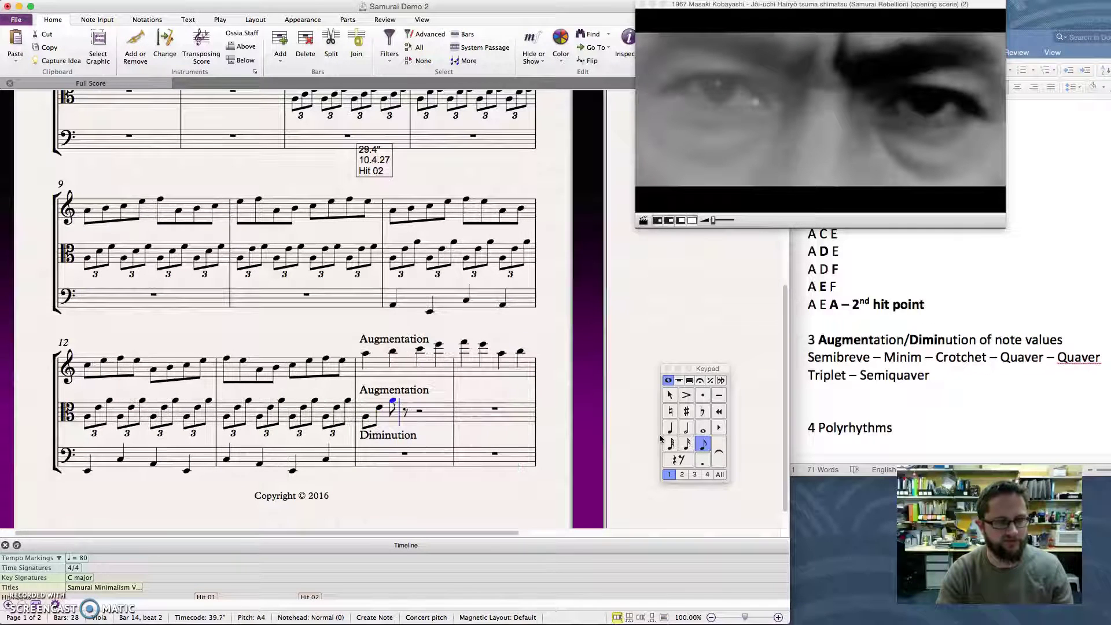
Step: Select the three-quaver viola figure in bar 14 and repeat it twice, continuing into bar 15
{"action": "key", "text": "shift+Left"}
{"action": "key", "text": "shift+Left"}
{"action": "key", "text": "r"}
{"action": "key", "text": "r"}
{"action": "left_click", "coordinate": [404, 398]}
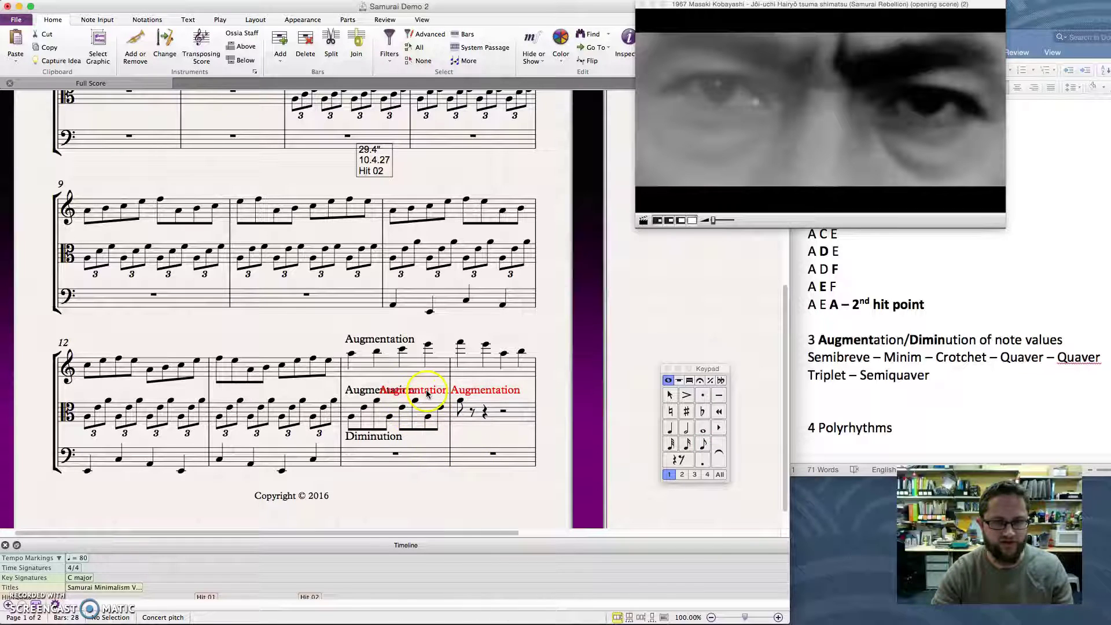
Step: Delete the two duplicated Augmentation labels above the viola in bars 14 and 15
{"action": "left_click", "coordinate": [426, 390]}
{"action": "key", "text": "Delete"}
{"action": "left_click", "coordinate": [443, 392]}
{"action": "key", "text": "Delete"}
Step: Select the last three viola quavers and keep repeating them until bar 16 is full, clearing the selection at the end
{"action": "left_click", "coordinate": [461, 401]}
{"action": "key", "text": "shift+Left"}
{"action": "key", "text": "shift+Left"}
{"action": "key", "text": "r"}
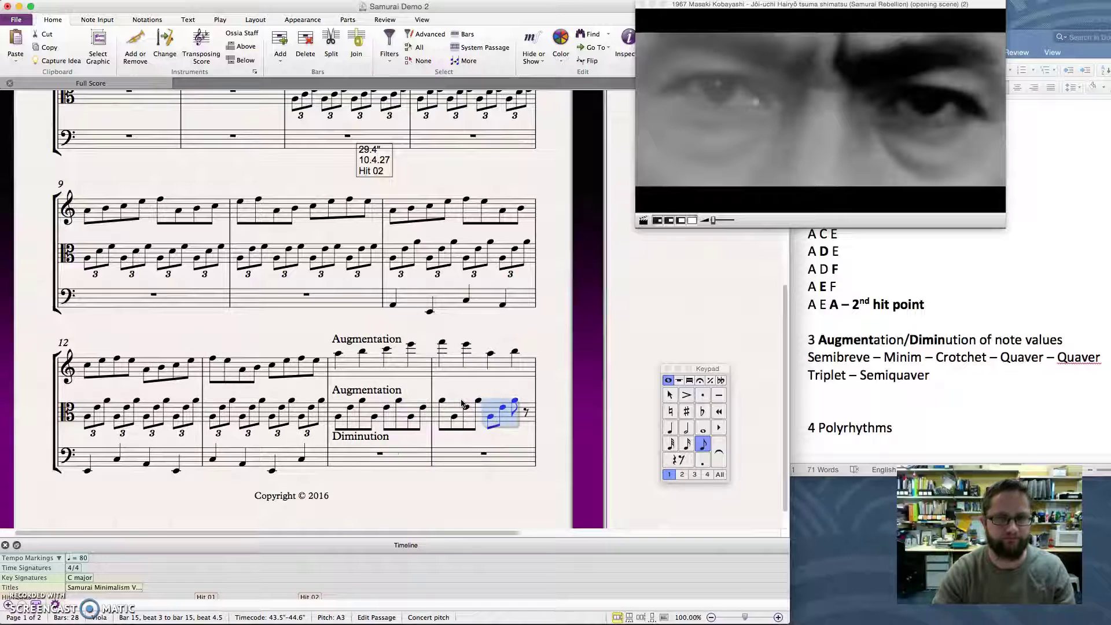
{"action": "key", "text": "r"}
{"action": "key", "text": "r"}
{"action": "left_click_drag", "start_coordinate": [598, 398], "coordinate": [404, 515]}
{"action": "key", "text": "r"}
{"action": "key", "text": "r"}
{"action": "left_click", "coordinate": [501, 232]}
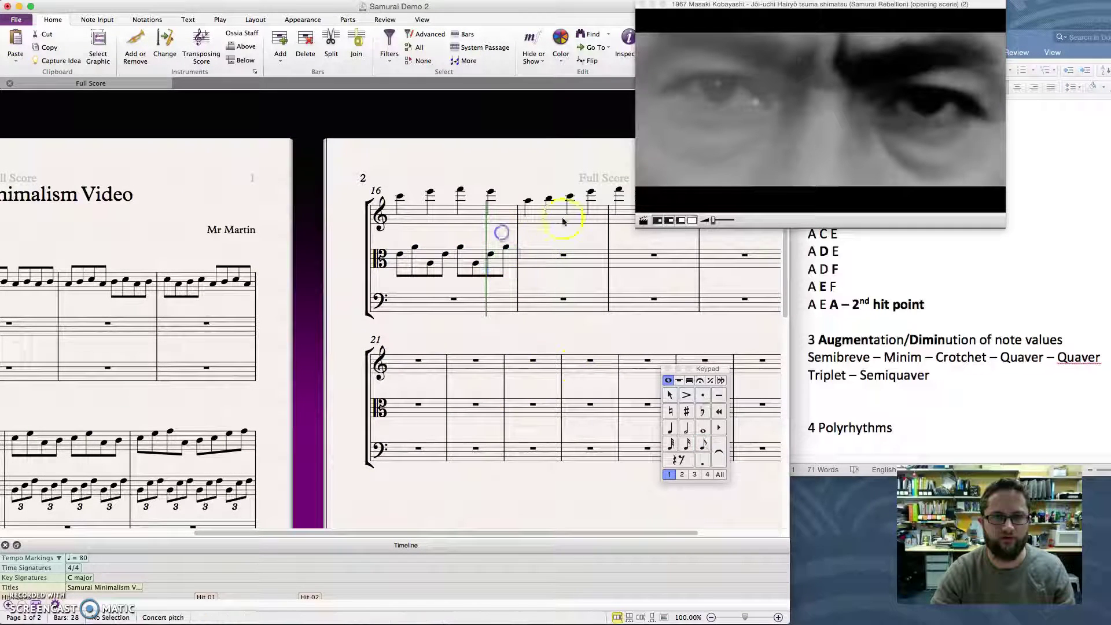
Step: Enter A, E and C as quavers at the start of cello bar 14, under the Diminution label
{"action": "left_click_drag", "start_coordinate": [435, 322], "coordinate": [537, 218]}
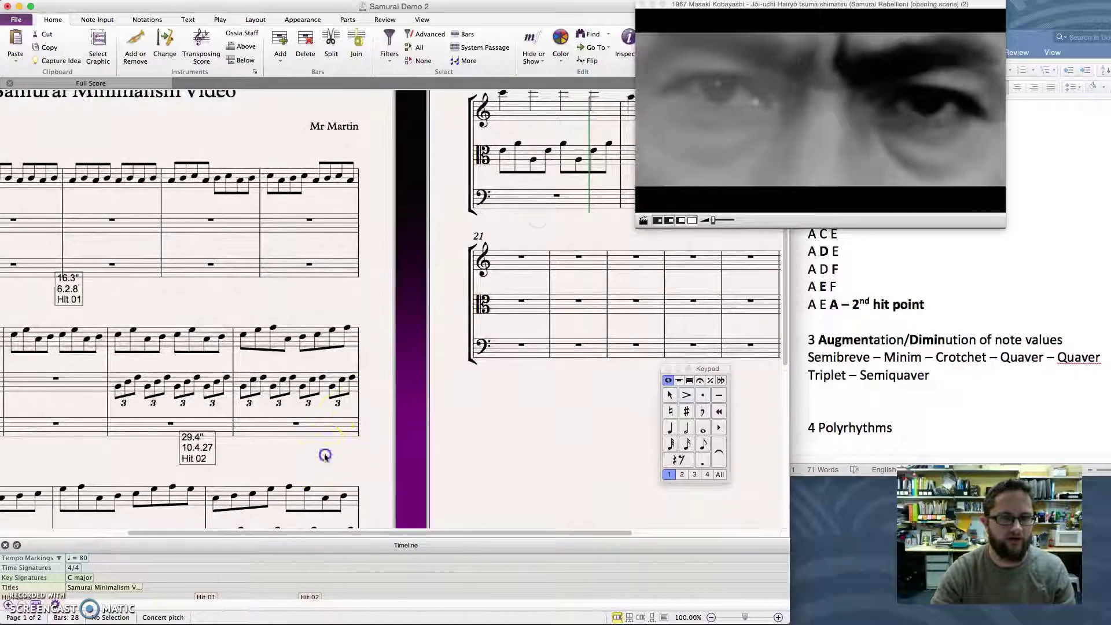
{"action": "scroll", "coordinate": [350, 416], "scroll_direction": "down", "scroll_amount": 10}
{"action": "scroll", "coordinate": [350, 417], "scroll_direction": "left", "scroll_amount": 5}
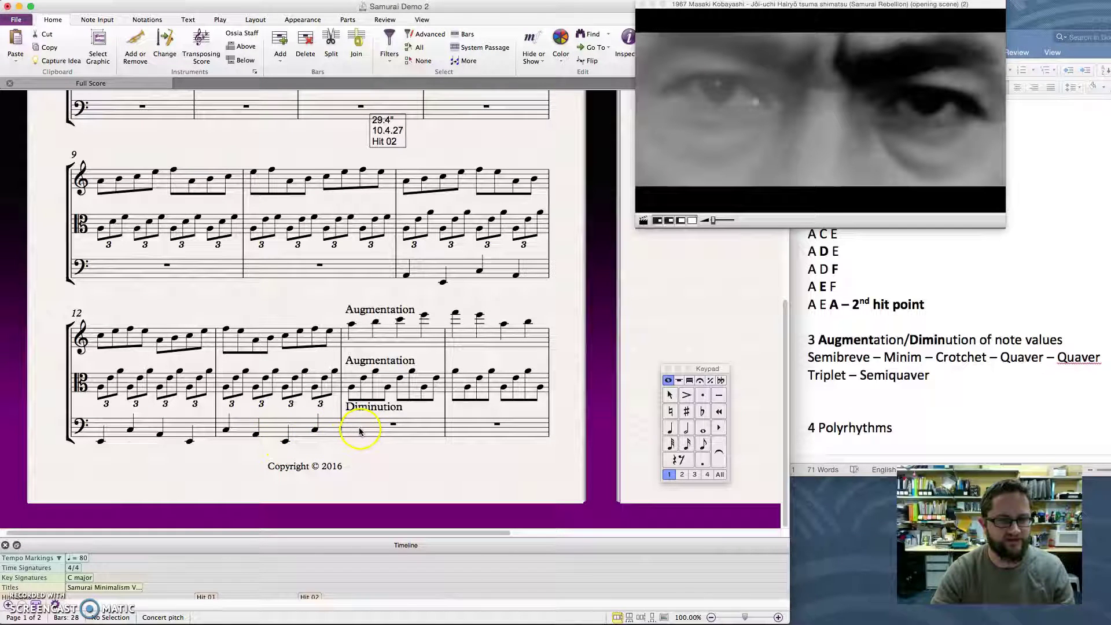
{"action": "left_click", "coordinate": [359, 430]}
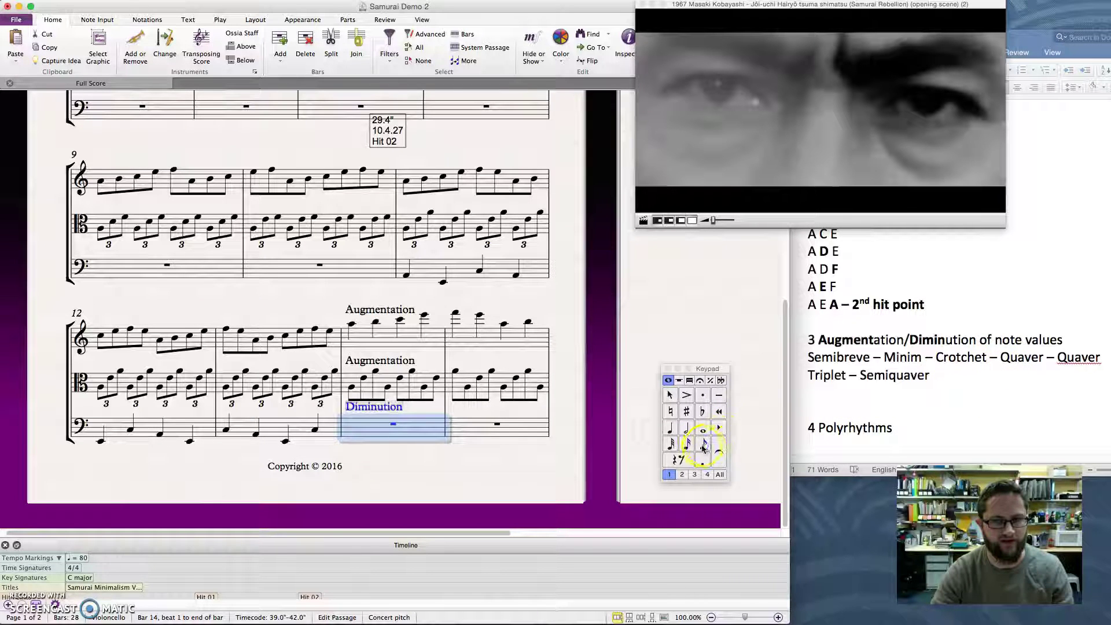
{"action": "left_click", "coordinate": [703, 445]}
{"action": "key", "text": "a"}
{"action": "key", "text": "e"}
{"action": "key", "text": "c"}
Step: Select the three-quaver cello figure in bar 14 and repeat it until it runs through most of bar 15
{"action": "key", "text": "shift+Left"}
{"action": "key", "text": "shift+Left"}
{"action": "key", "text": "r"}
{"action": "key", "text": "r"}
{"action": "key", "text": "r"}
{"action": "key", "text": "r"}
Step: Delete the duplicated Diminution labels above the cello in bars 14 and 15, keeping only the first one
{"action": "left_click", "coordinate": [555, 406]}
{"action": "key", "text": "Delete"}
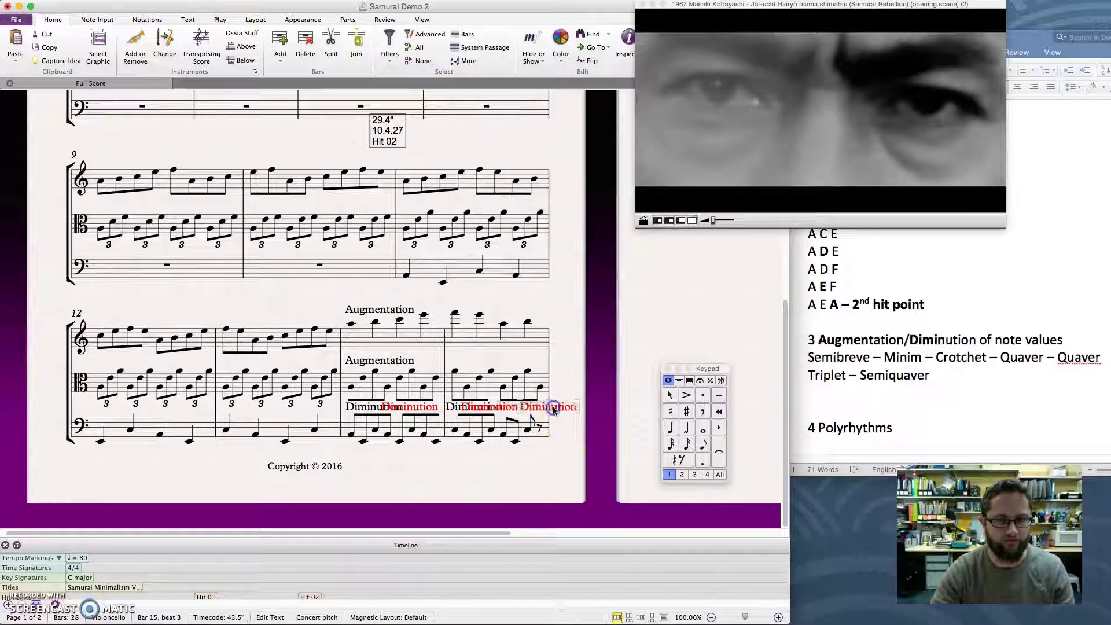
{"action": "left_click", "coordinate": [492, 409]}
{"action": "key", "text": "Delete"}
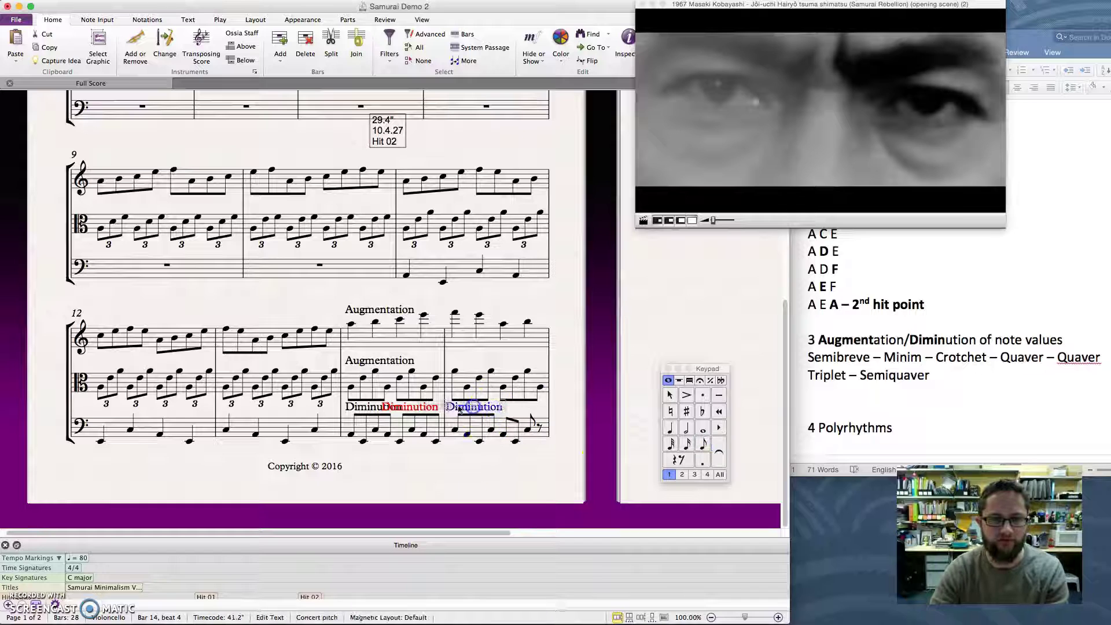
{"action": "key", "text": "Delete"}
{"action": "left_click", "coordinate": [419, 406]}
{"action": "key", "text": "Delete"}
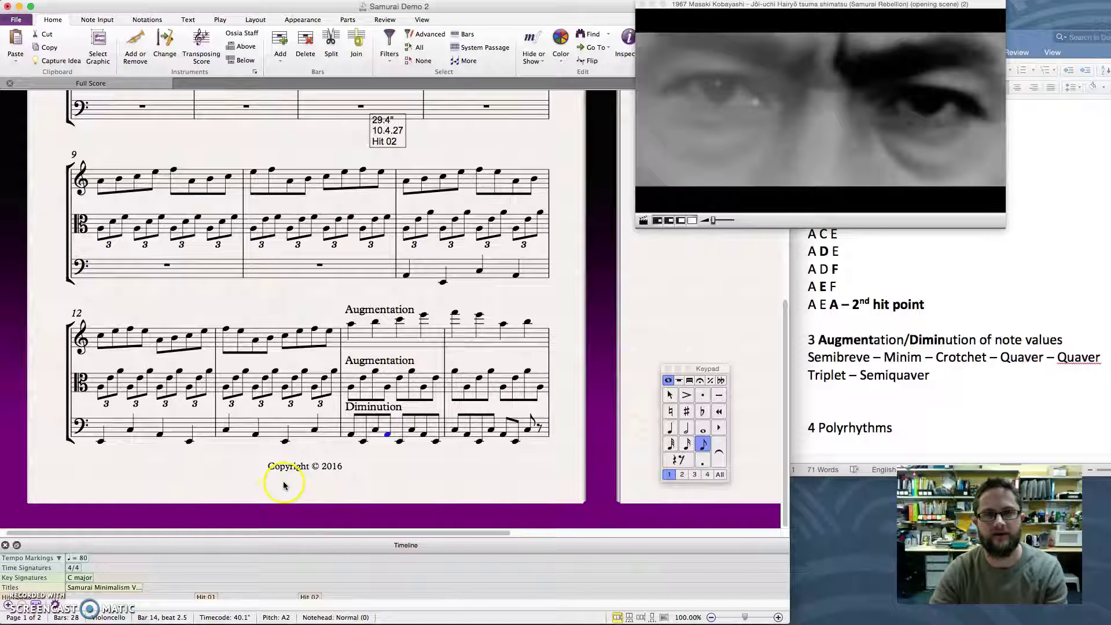
Step: Play the score with the film clip from violin bar 11 to the end of the written music, and stop playback
{"action": "key", "text": "super+Tab"}
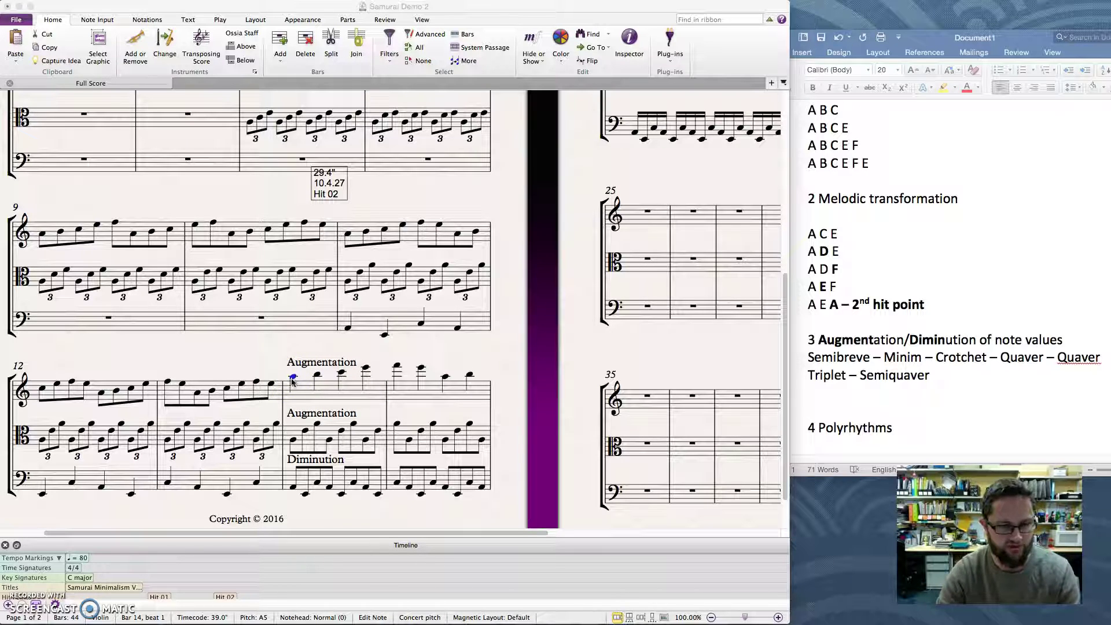
{"action": "left_click", "coordinate": [349, 237]}
{"action": "key", "text": "super+minus"}
{"action": "key", "text": "space"}
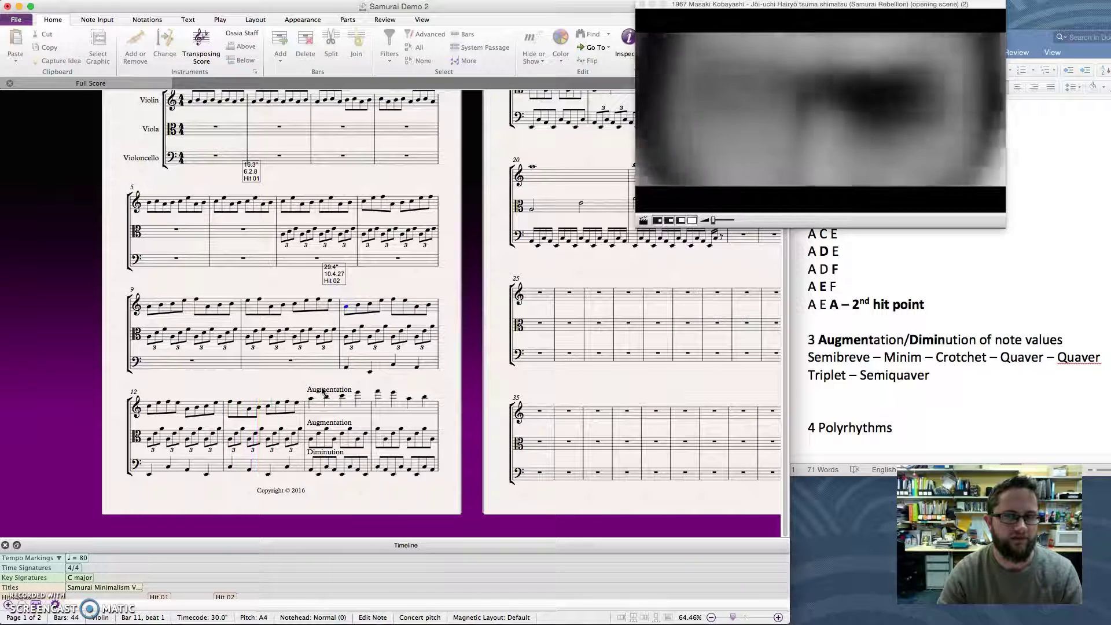
{"action": "left_click", "coordinate": [319, 423]}
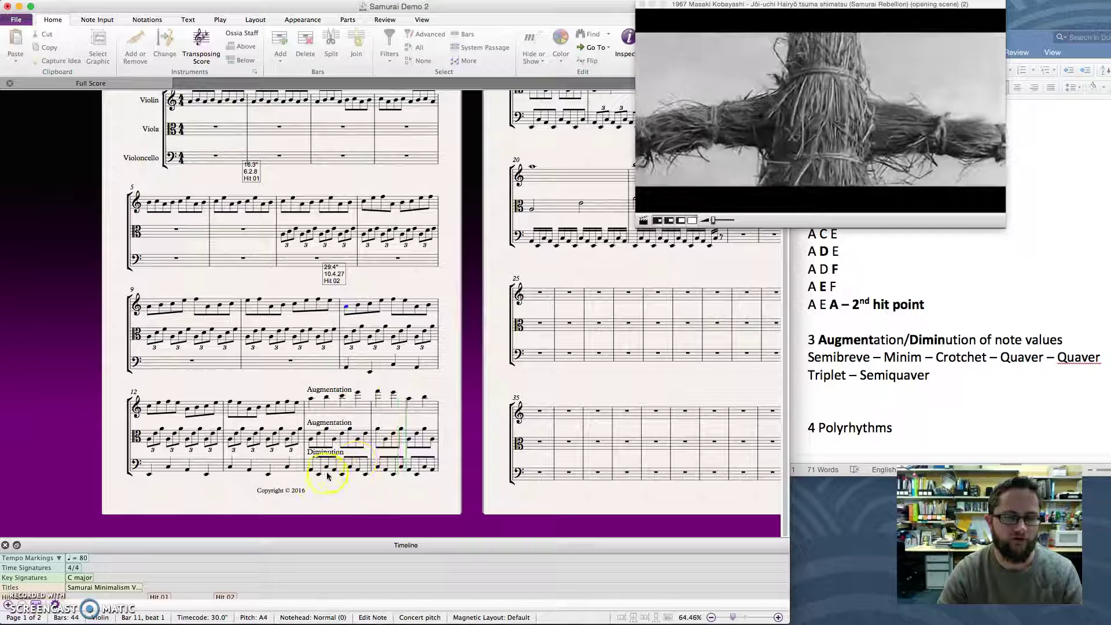
{"action": "scroll", "coordinate": [334, 405], "scroll_direction": "up", "scroll_amount": 2}
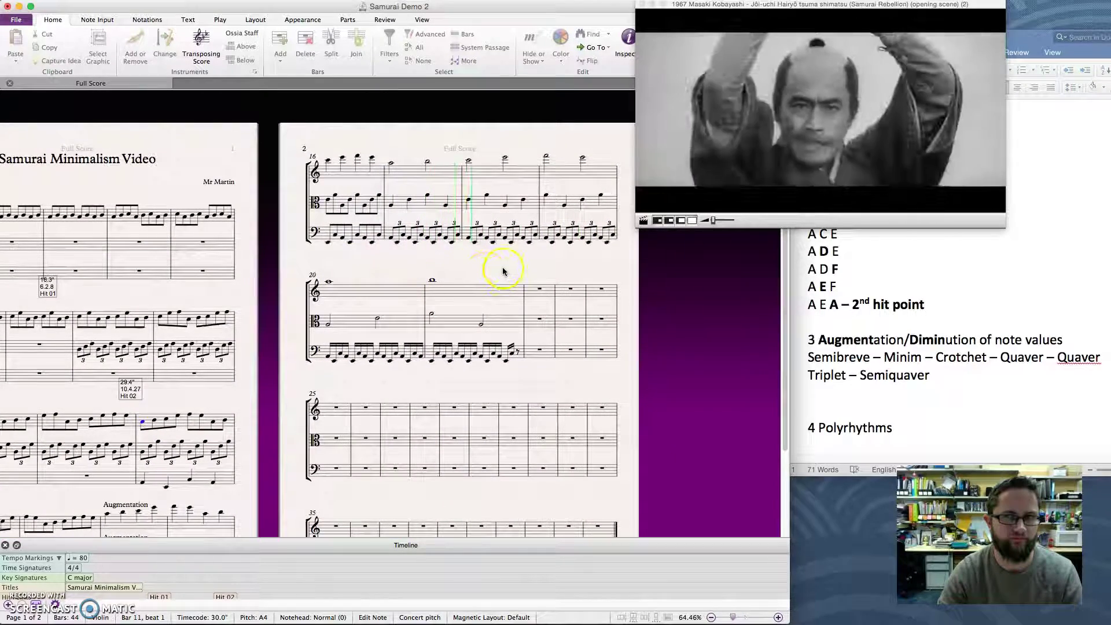
{"action": "left_click_drag", "start_coordinate": [503, 271], "coordinate": [468, 270]}
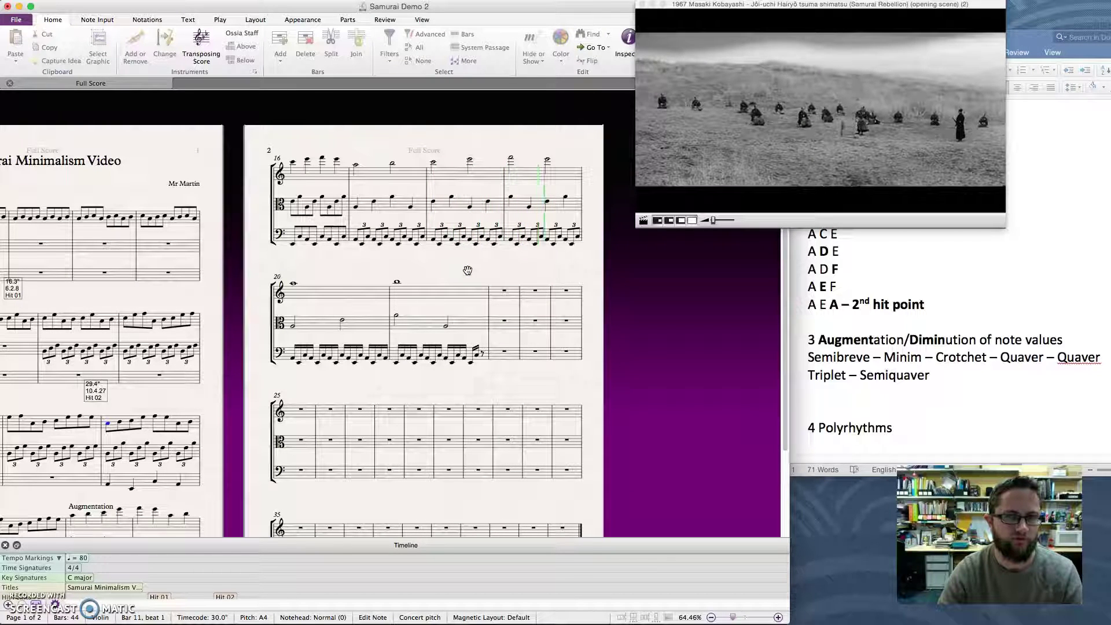
{"action": "left_click", "coordinate": [314, 358]}
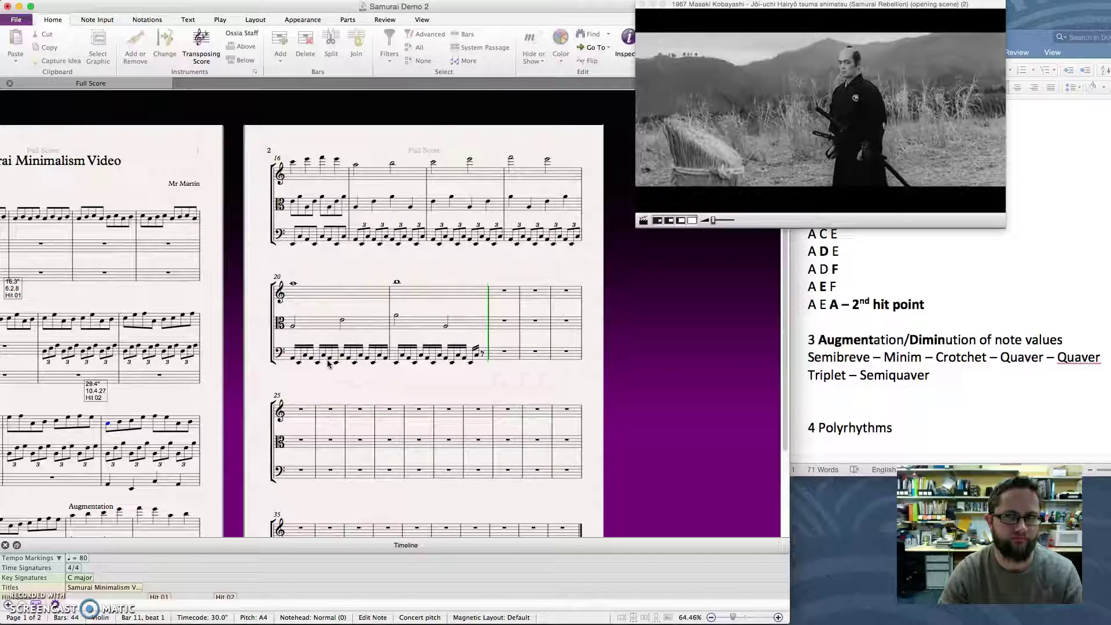
{"action": "key", "text": "space"}
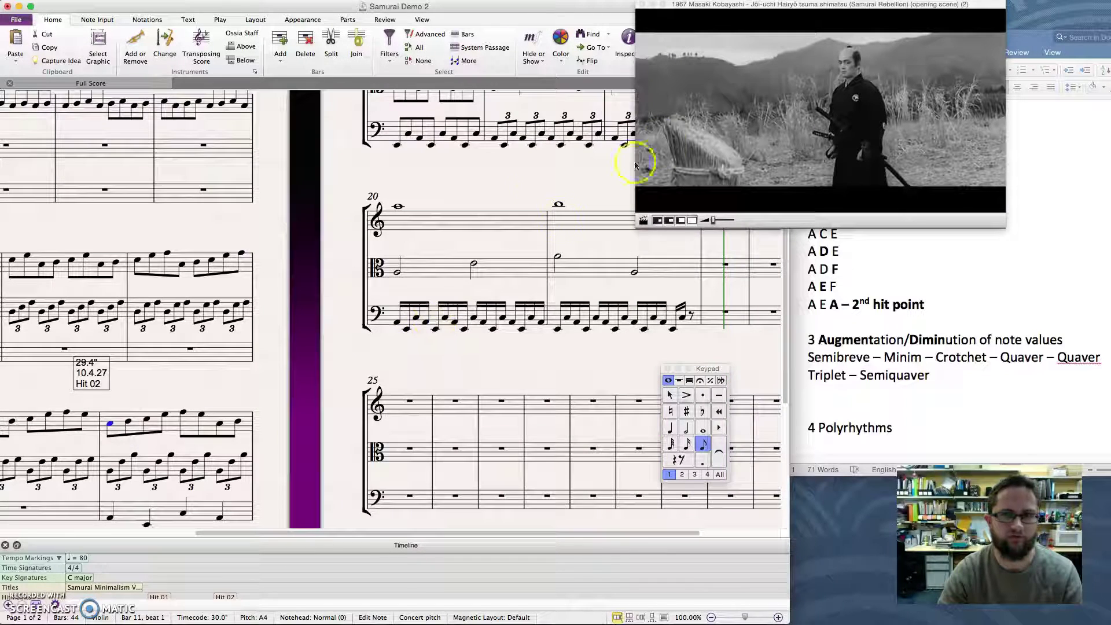
{"action": "left_click", "coordinate": [505, 181]}
{"action": "left_click_drag", "start_coordinate": [505, 182], "coordinate": [535, 182]}
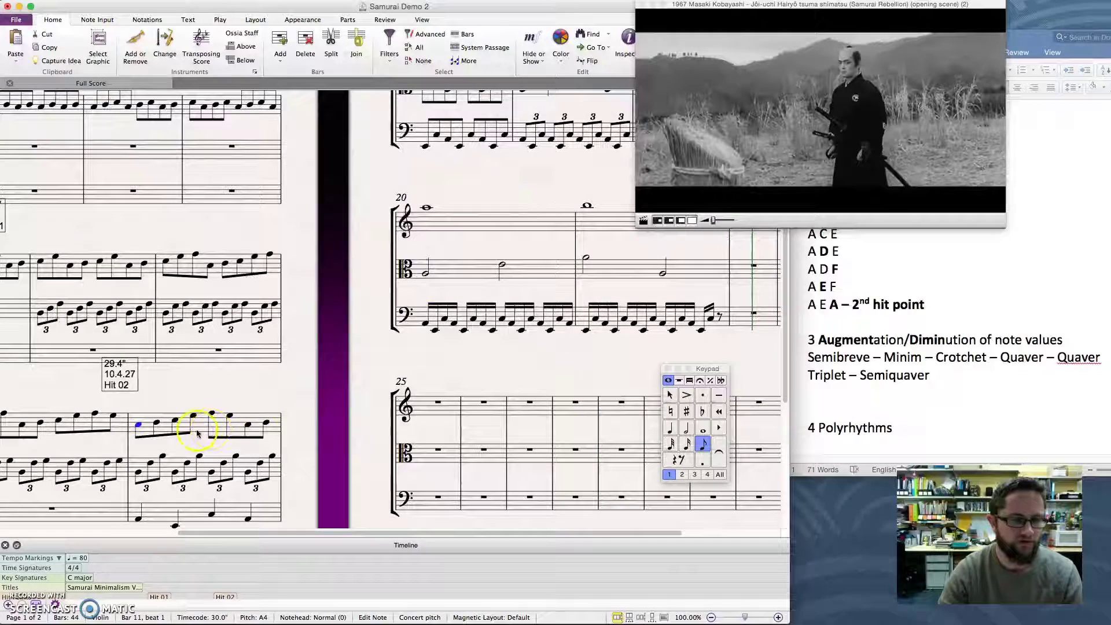